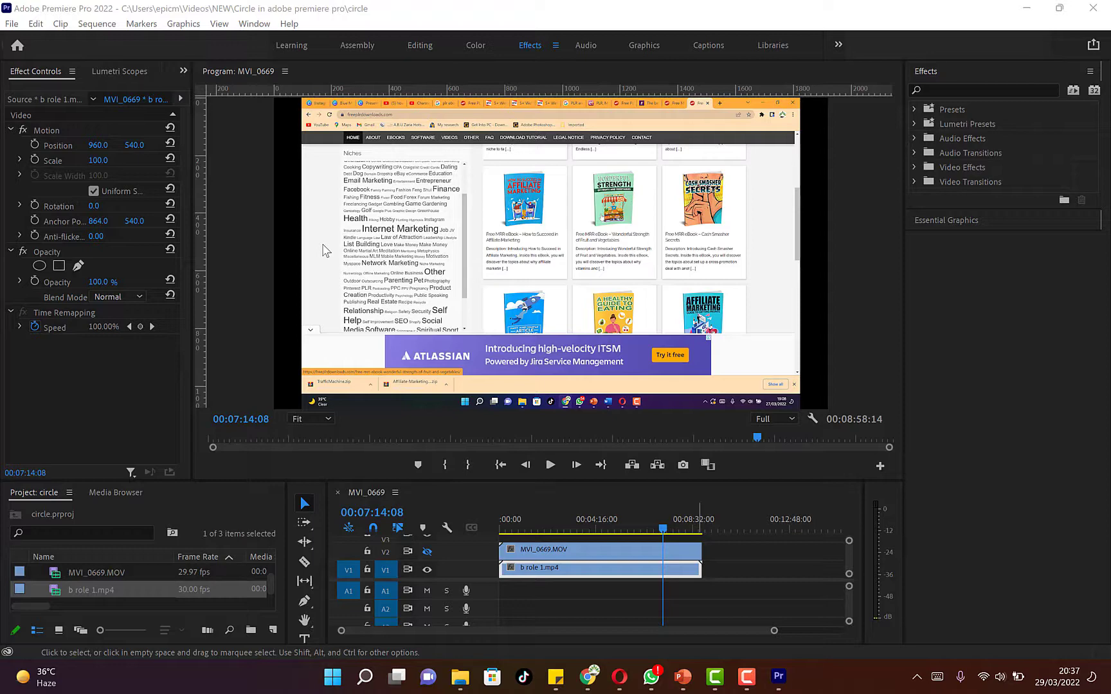
Turn on V2 output for MVI_0669.MOV, toggling it off and on to compare with the b-roll.
click(427, 553)
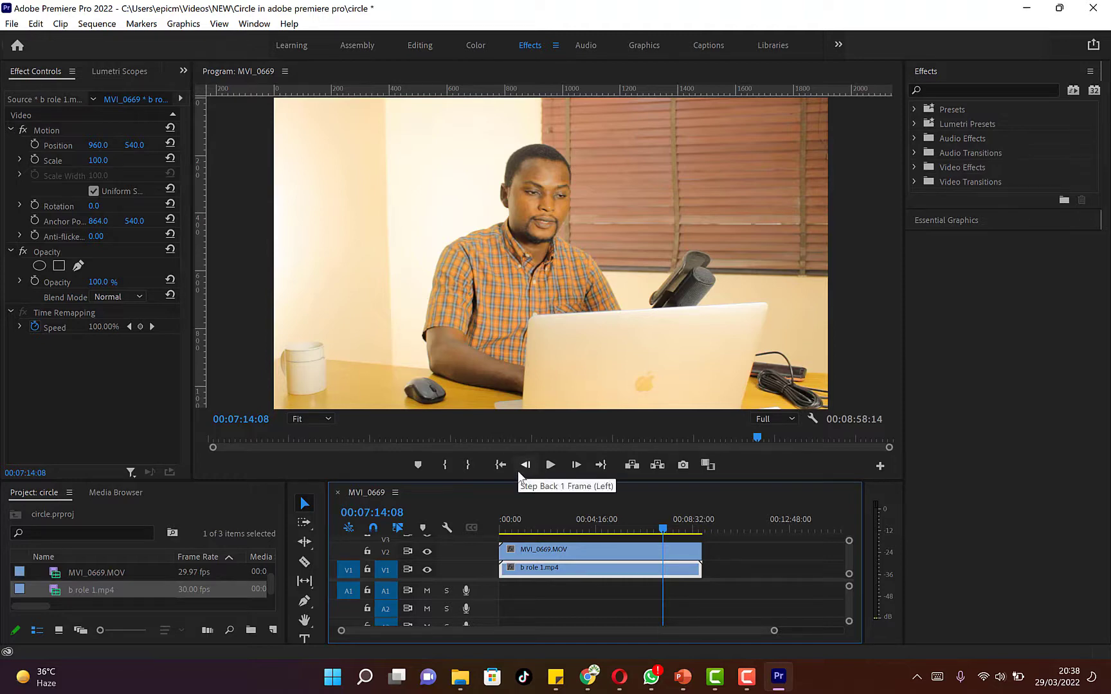
click(560, 550)
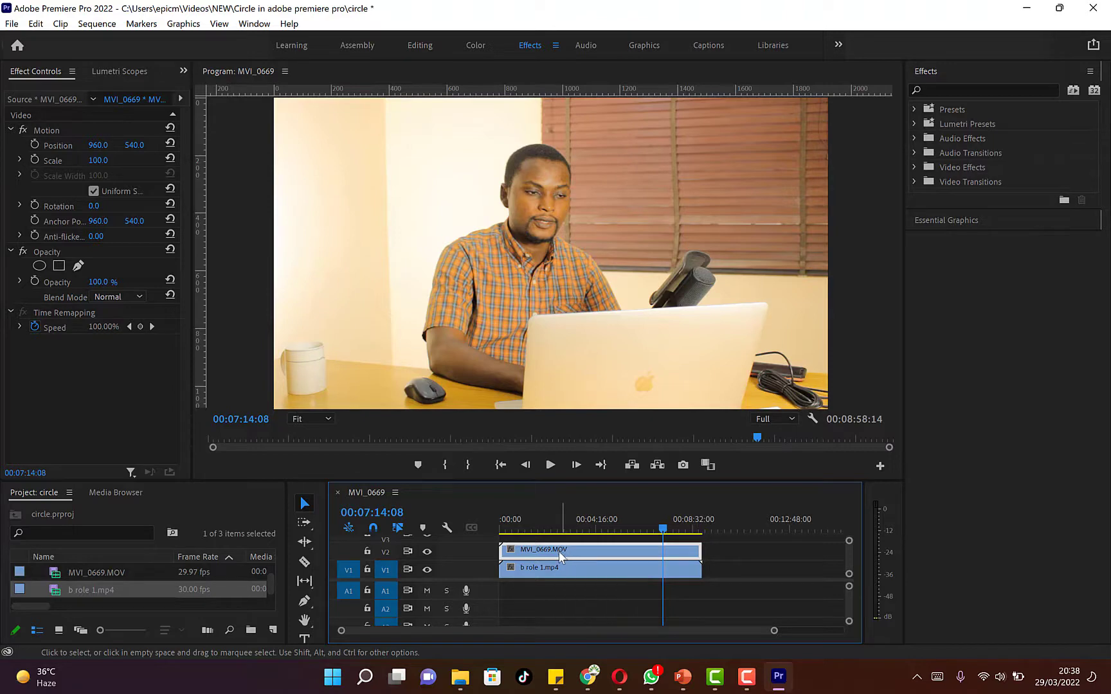
click(427, 552)
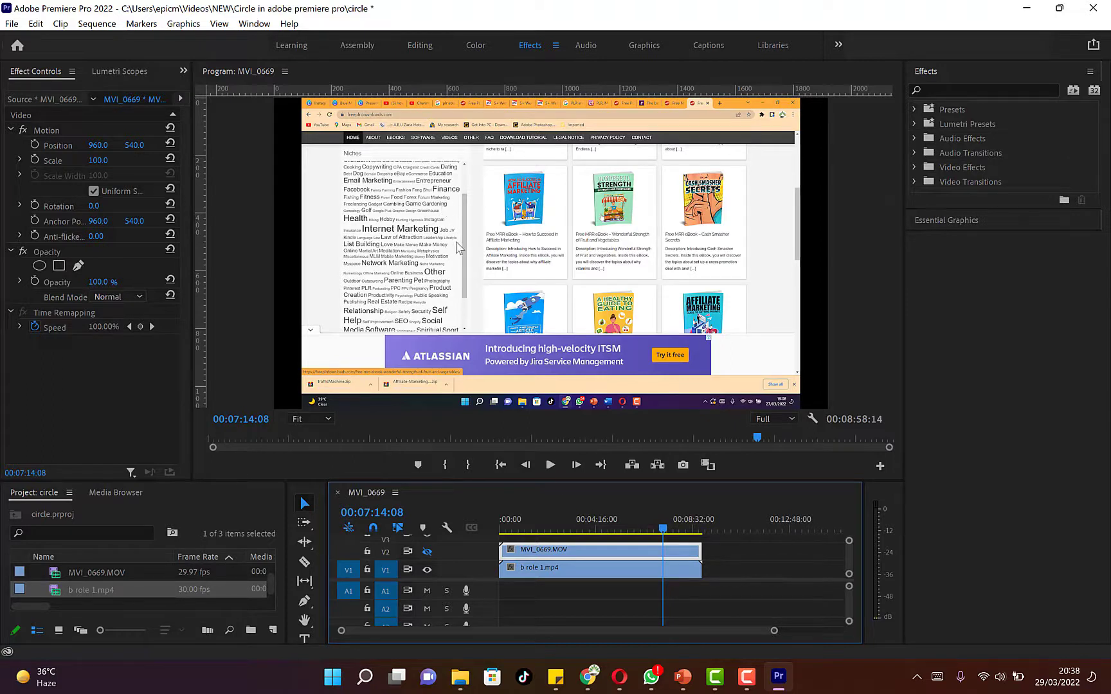
click(427, 552)
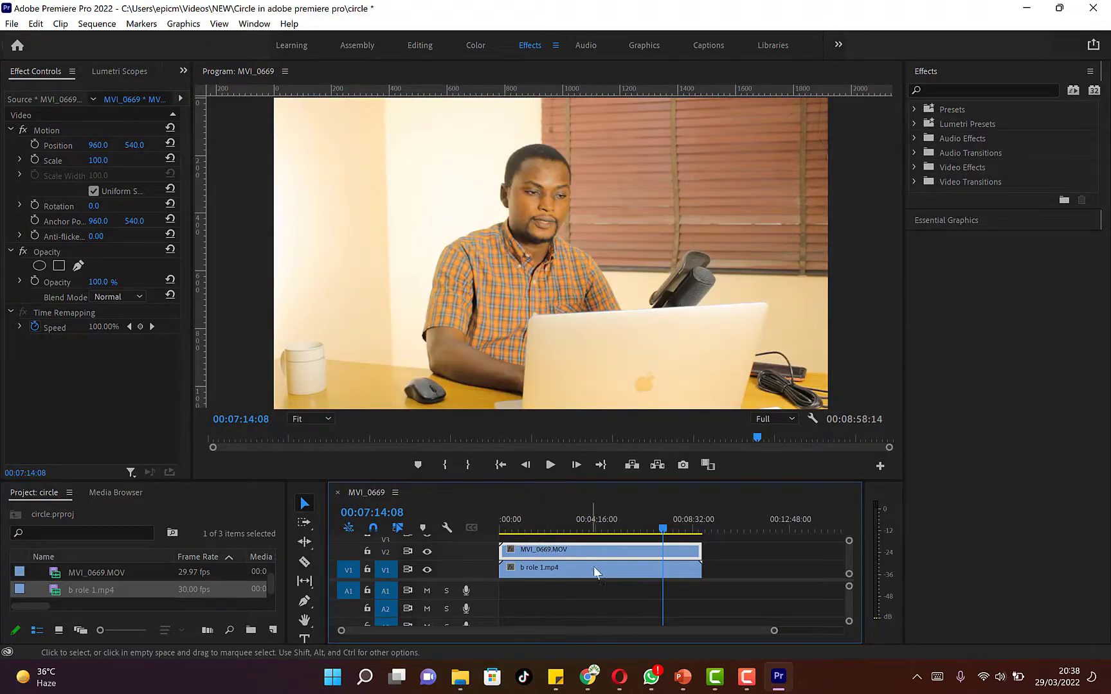
Search Effects for 'circle' and drop the obsolete Circle effect onto MVI_0669.MOV.
key(alt+shift+3)
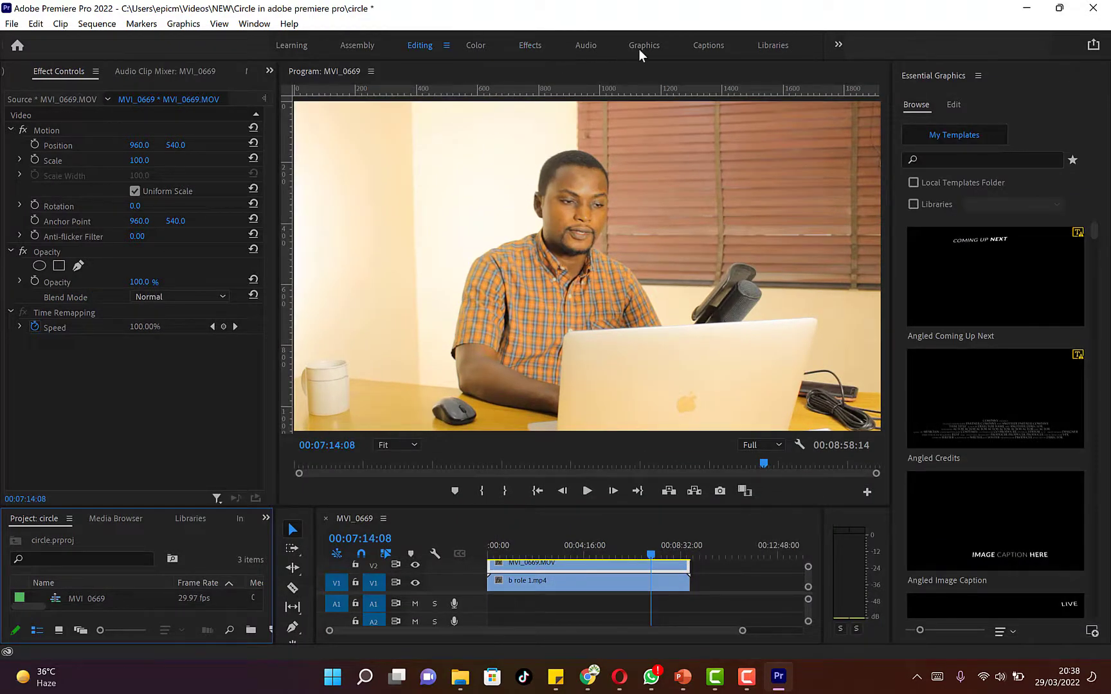
click(532, 48)
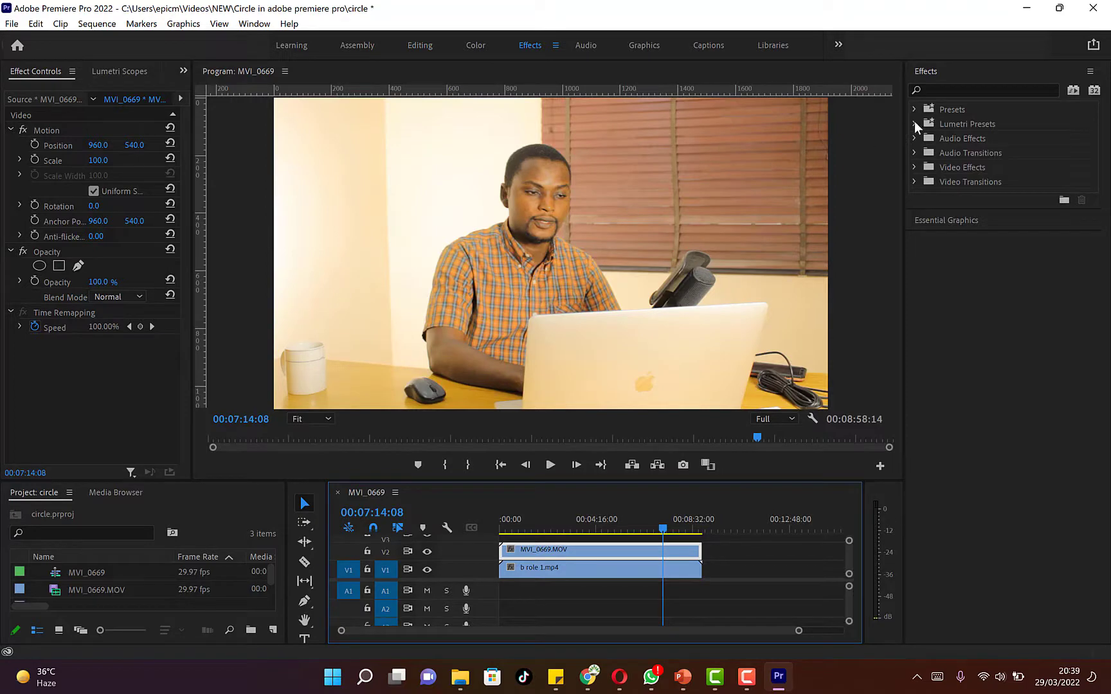
click(930, 88)
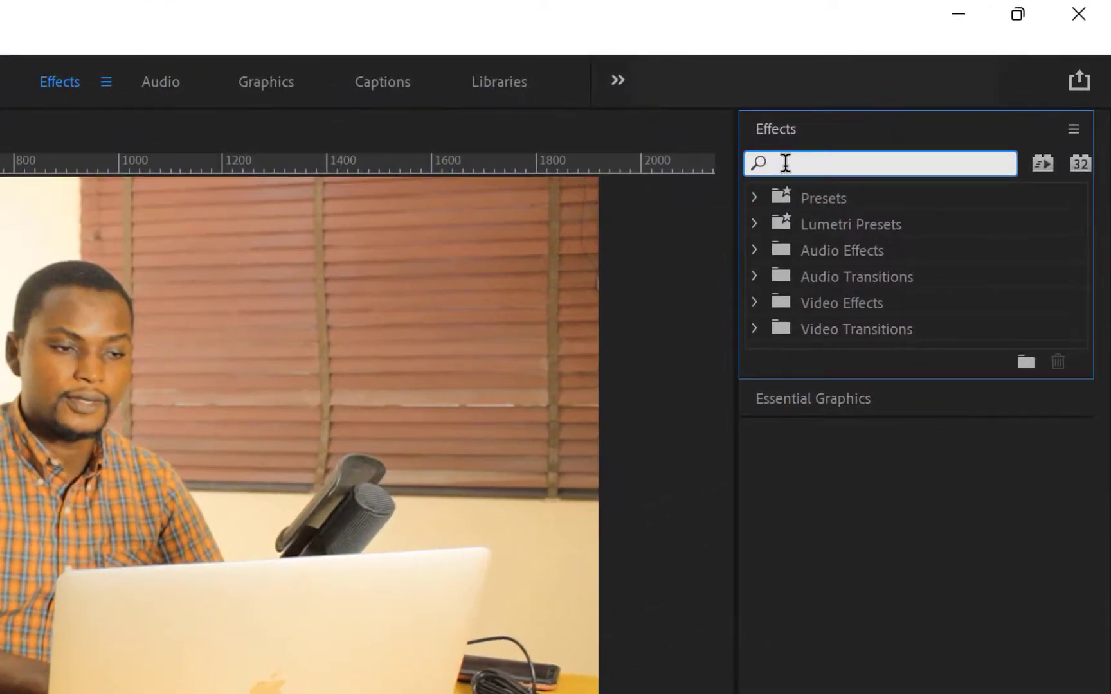
text(c)
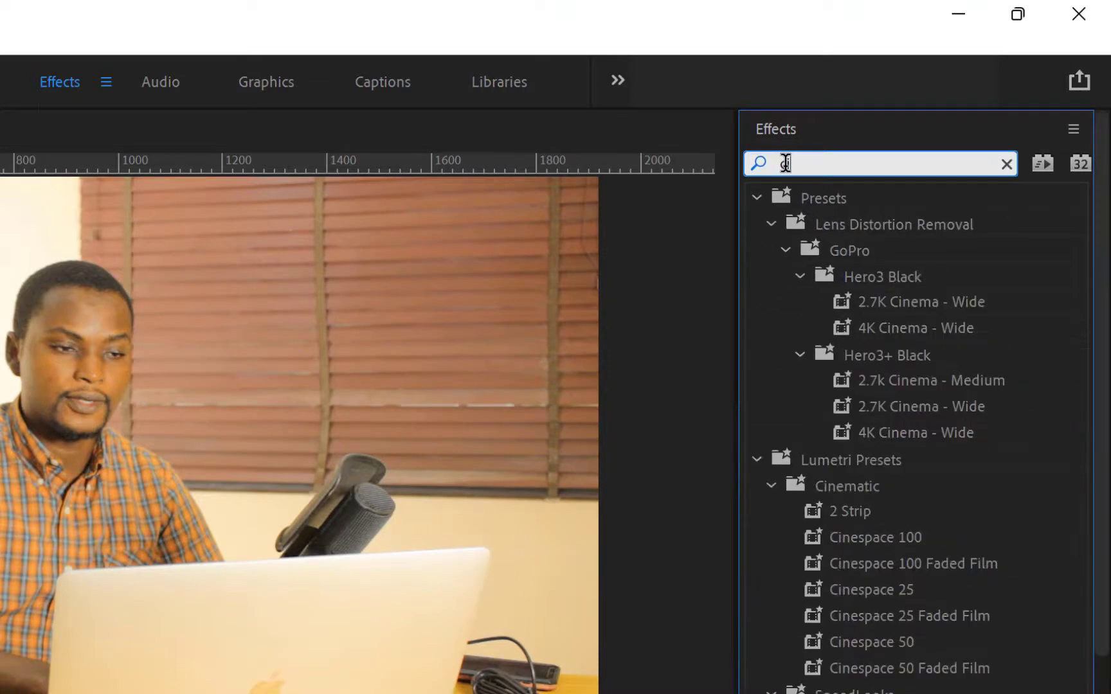
text(ircle)
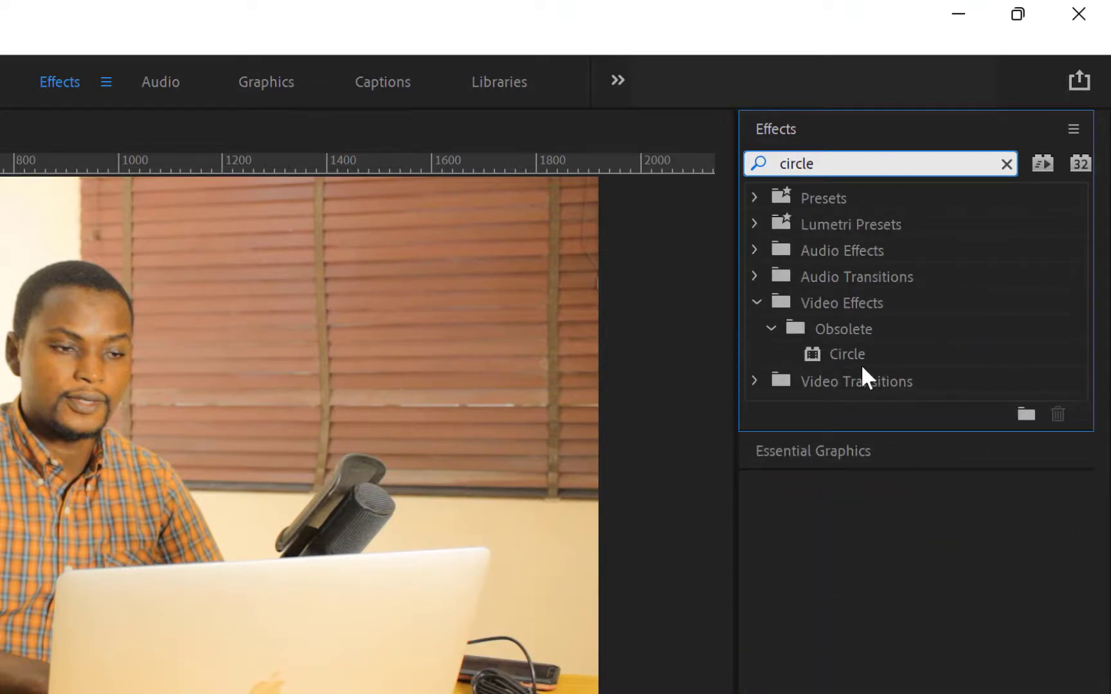
drag(851, 354, 160, 693)
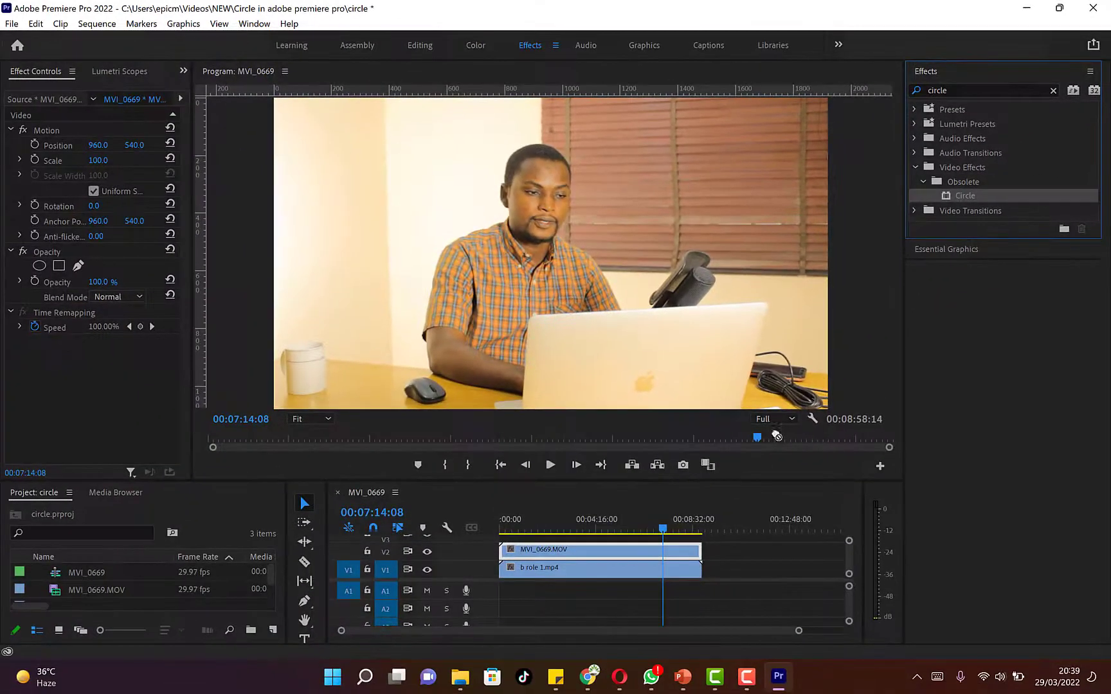
drag(585, 540, 575, 550)
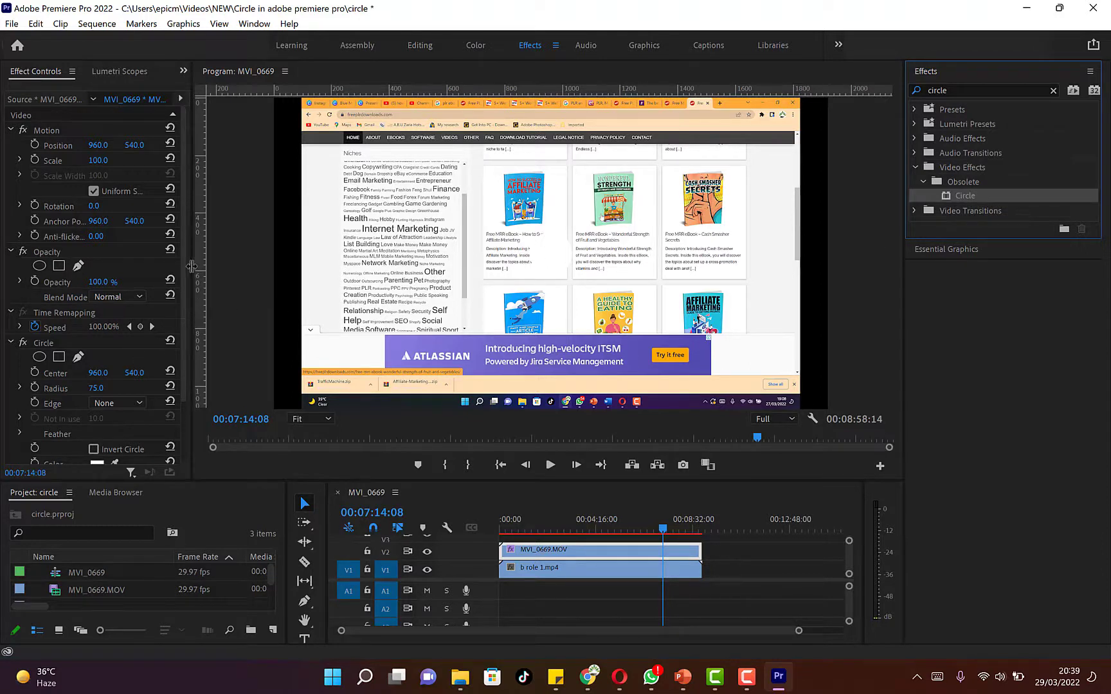
Set the Circle effect's blending mode to Stencil Alpha in Effect Controls.
drag(183, 268, 184, 353)
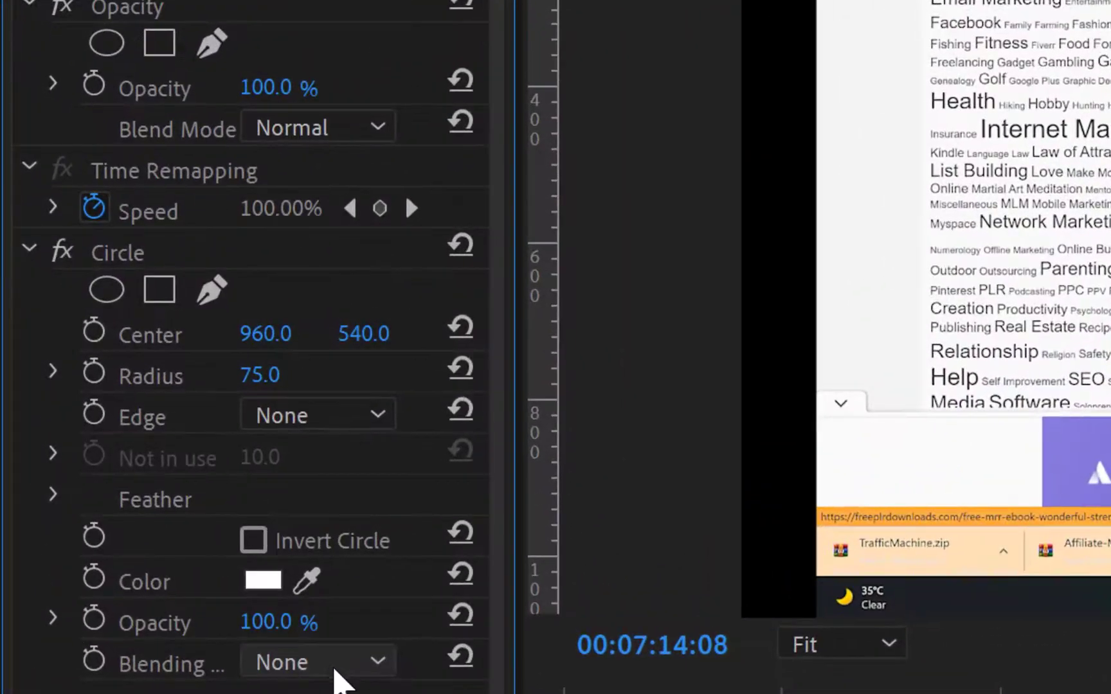
click(380, 662)
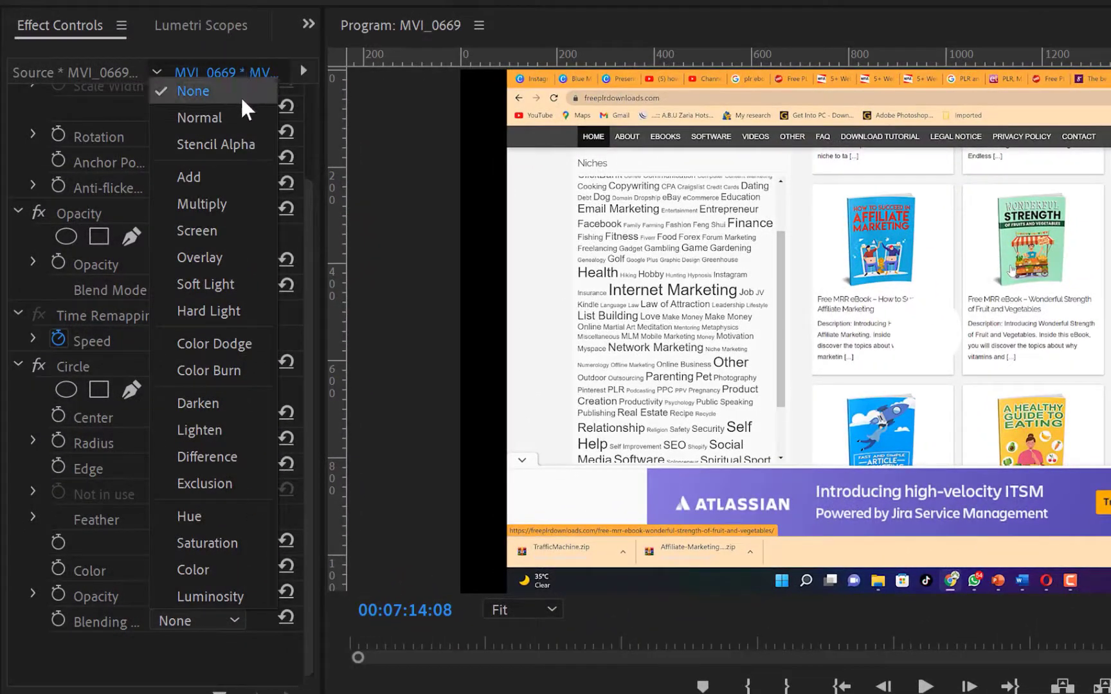
click(244, 145)
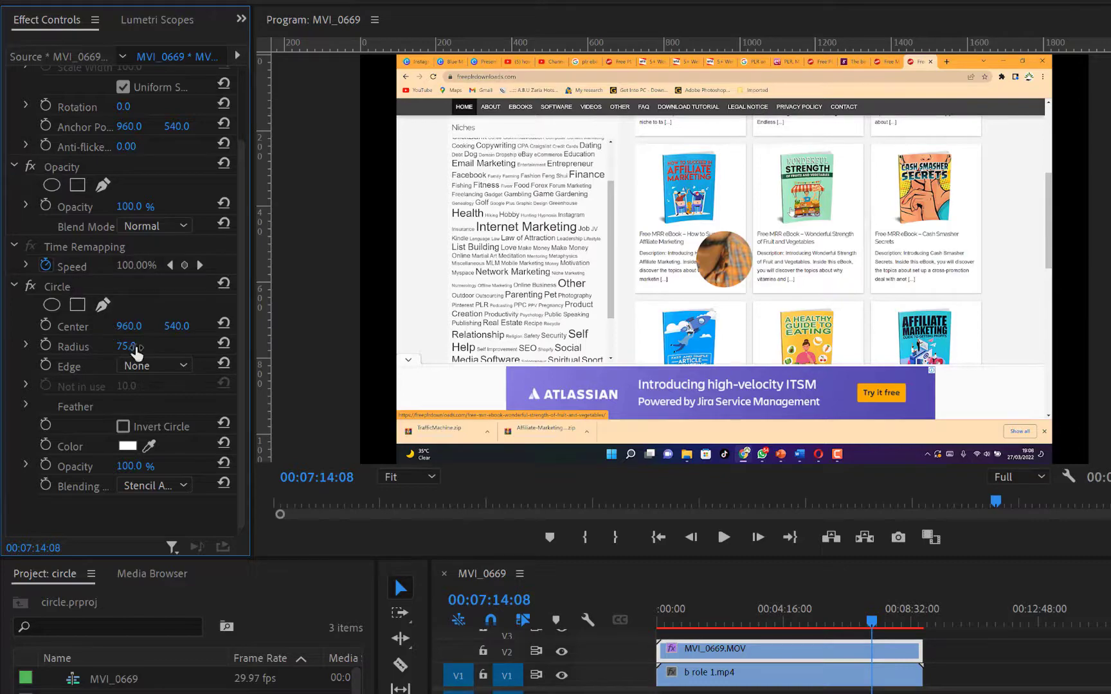
Scrub the Circle radius to 275 and move its centre to 912, 382 over the face.
drag(137, 351, 264, 351)
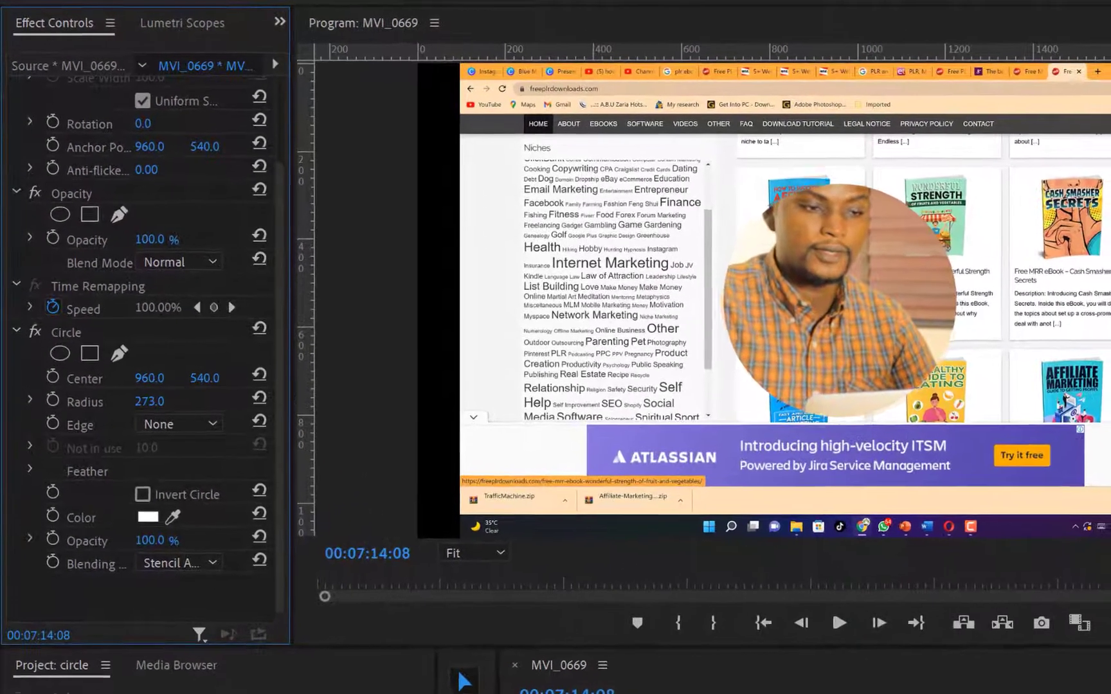
drag(149, 401, 153, 401)
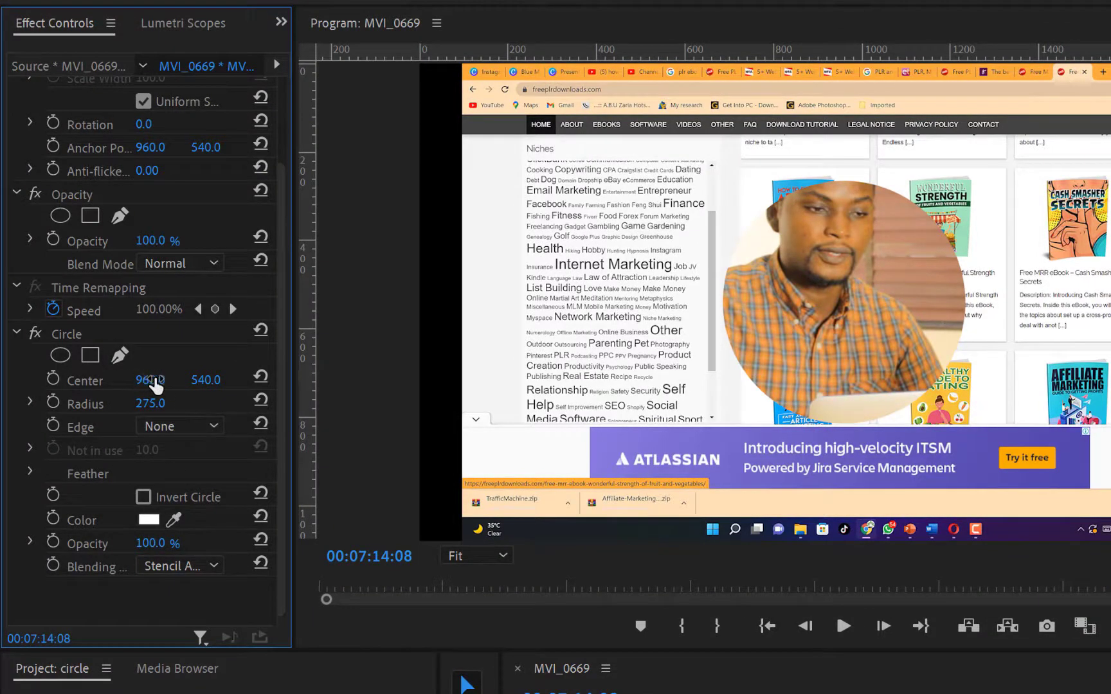
drag(142, 381, 95, 381)
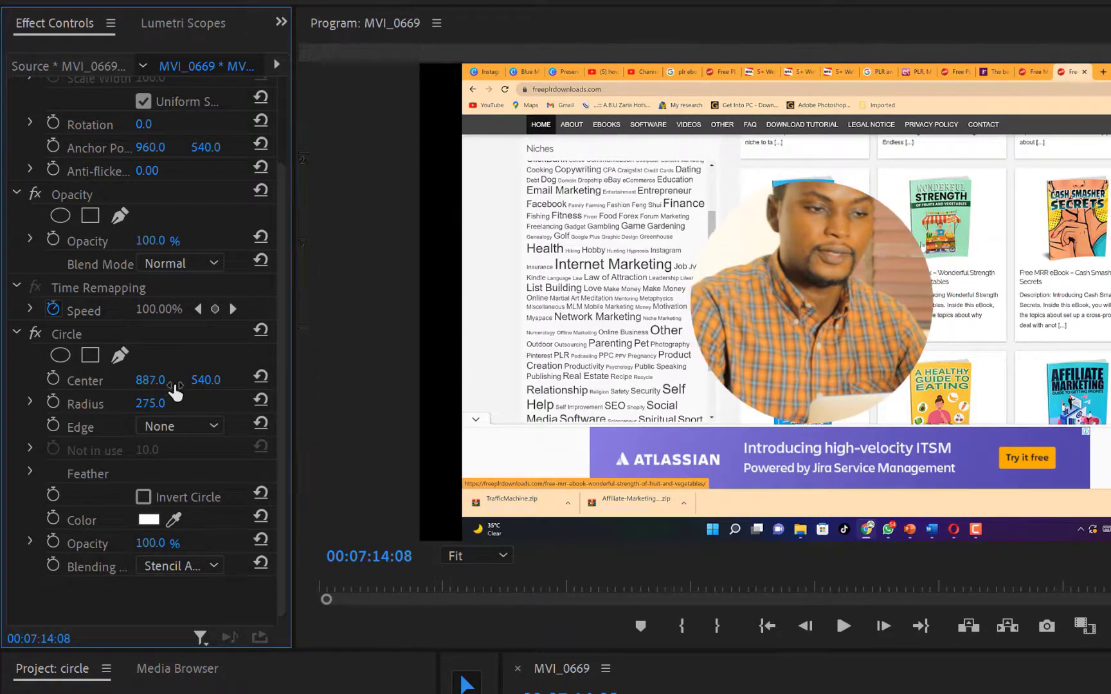
drag(209, 380, 155, 371)
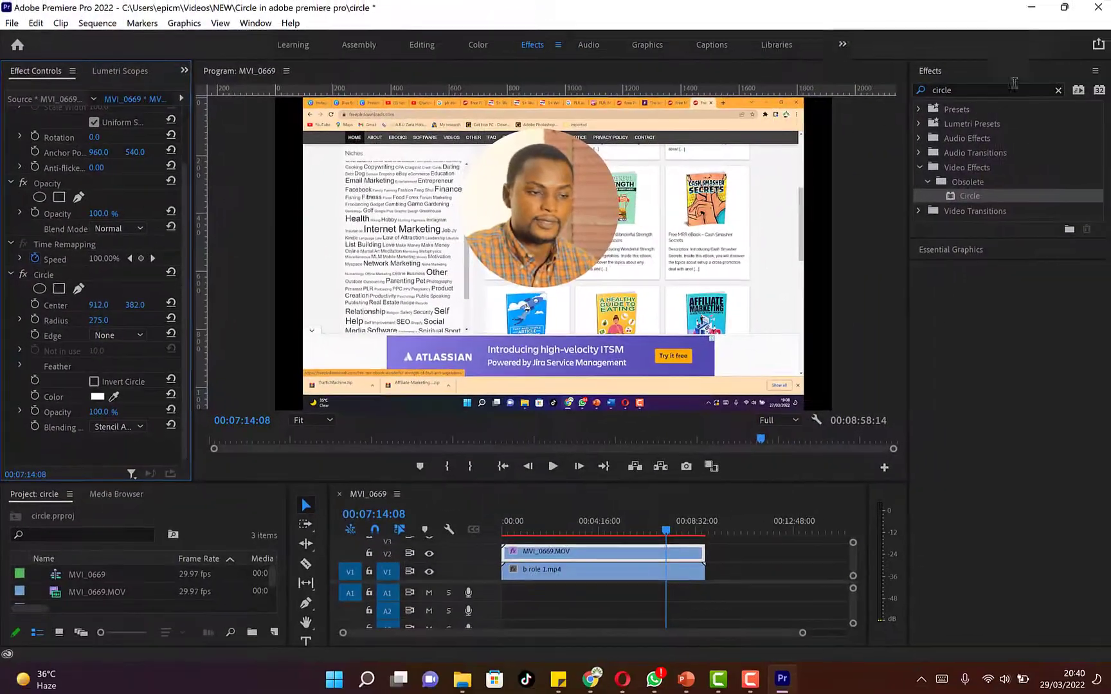
Replace the Effects search with 'paint c' and apply Paint Bucket to MVI_0669.MOV.
click(967, 90)
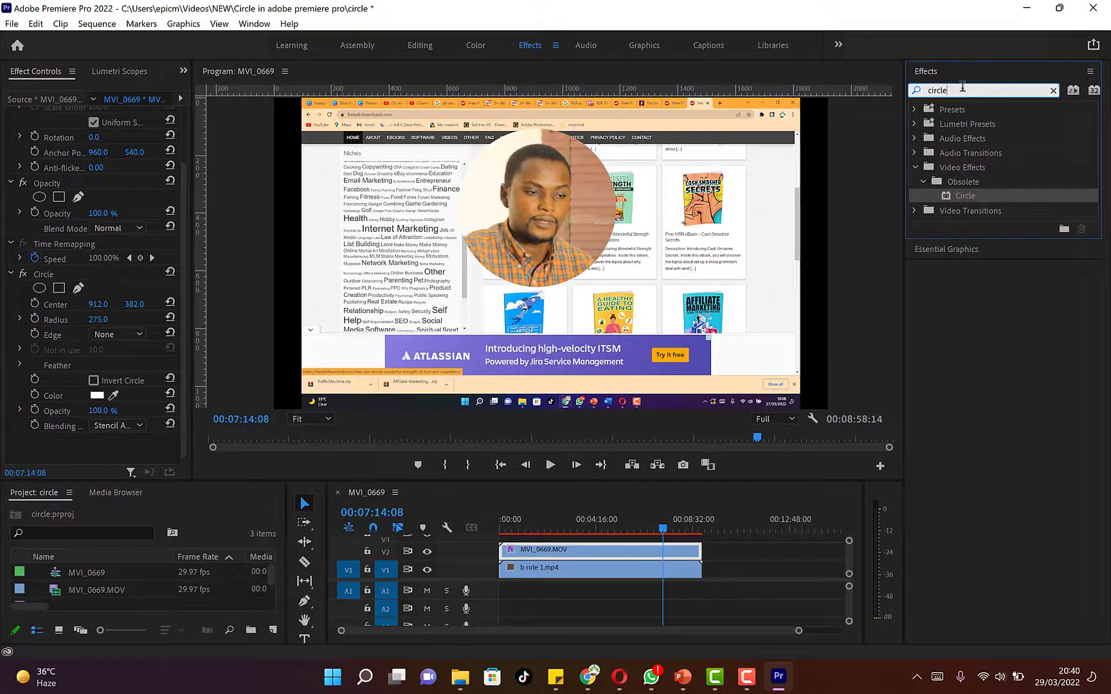
key(BackSpace)
key(BackSpace)
key(BackSpace)
key(BackSpace)
key(BackSpace)
key(BackSpace)
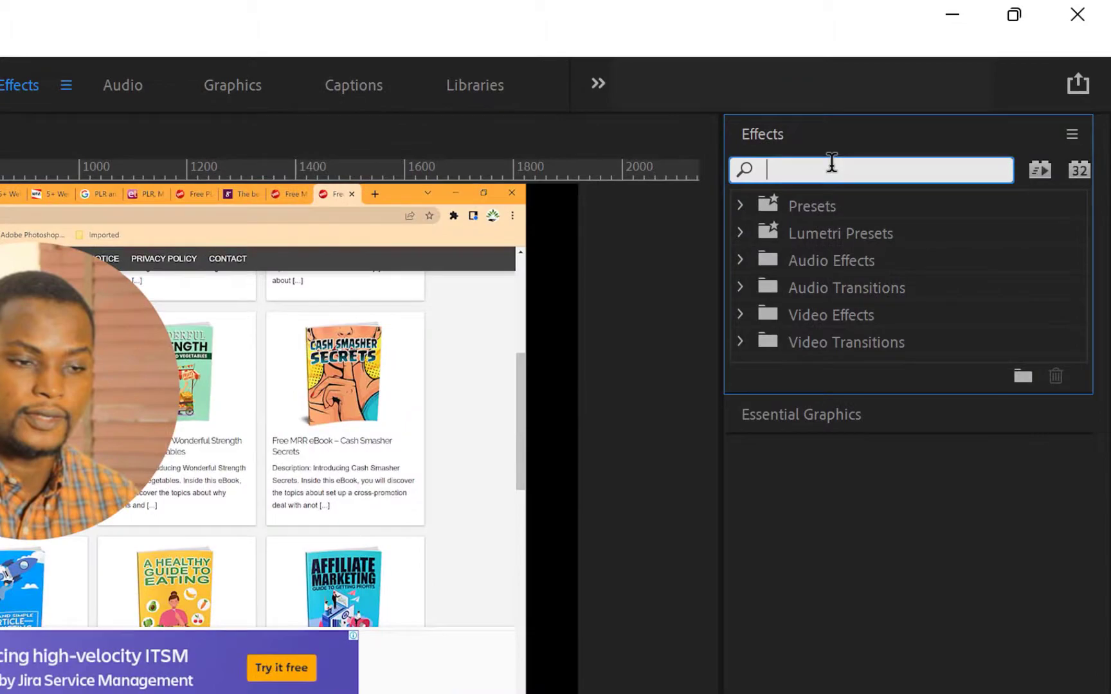
text(paint c)
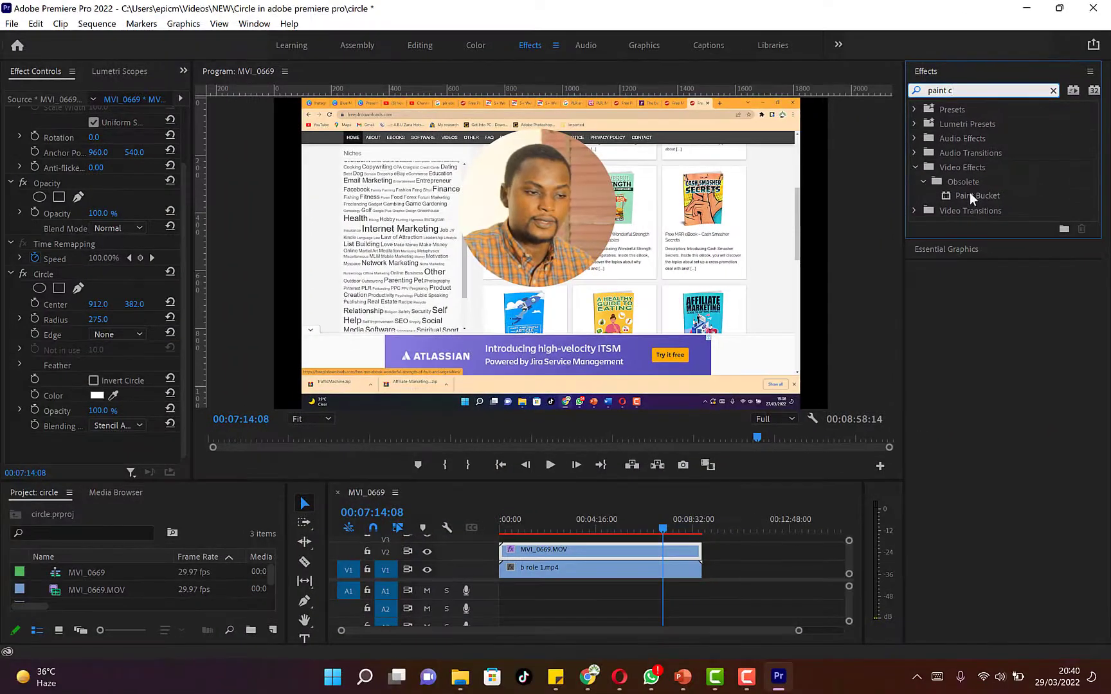
click(969, 194)
mouse_move(971, 197)
mouse_down()
mouse_move(790, 406)
mouse_move(617, 550)
mouse_up()
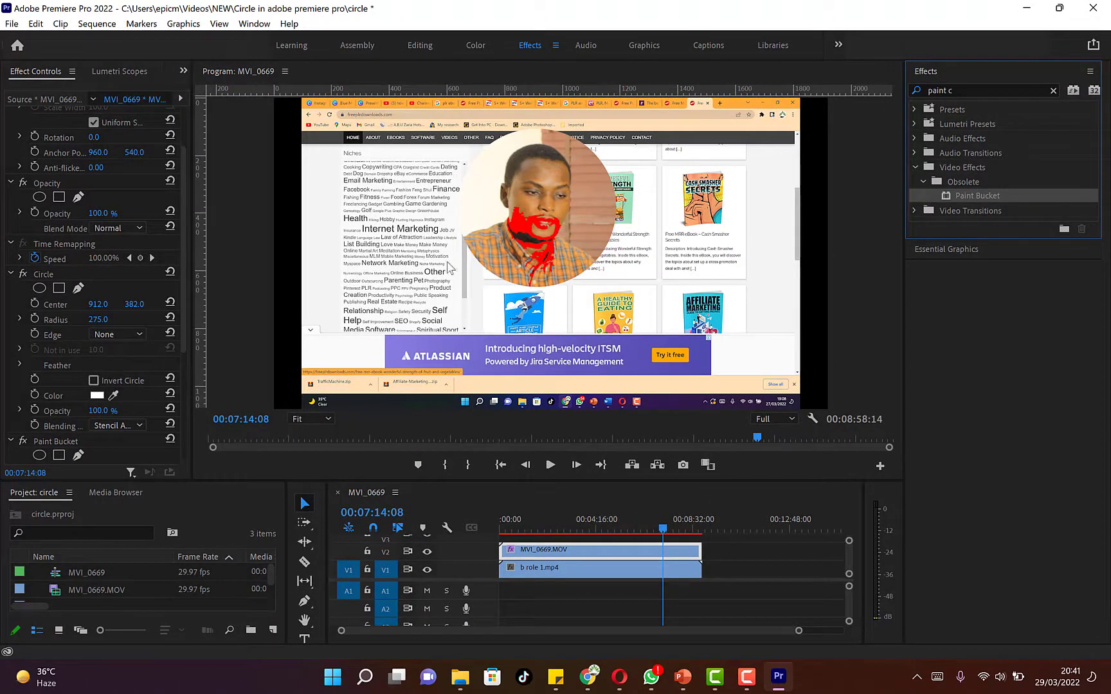
drag(184, 234, 189, 349)
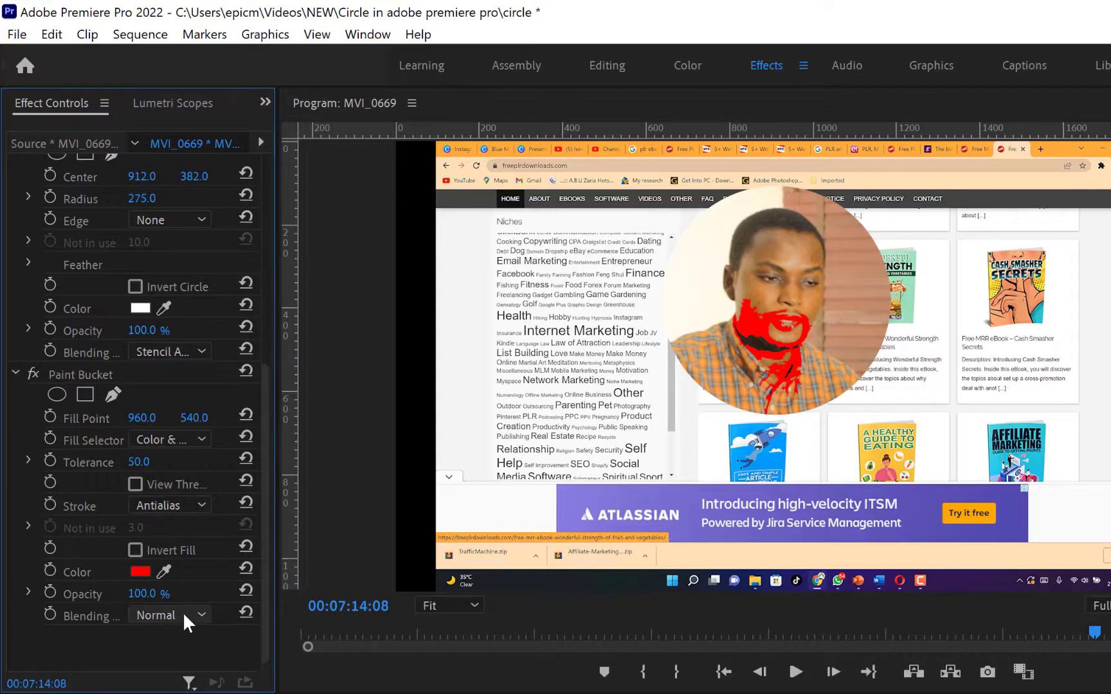
Set Paint Bucket to Alpha Channel fill selector and Stroke, with stroke width about 16.6.
click(201, 440)
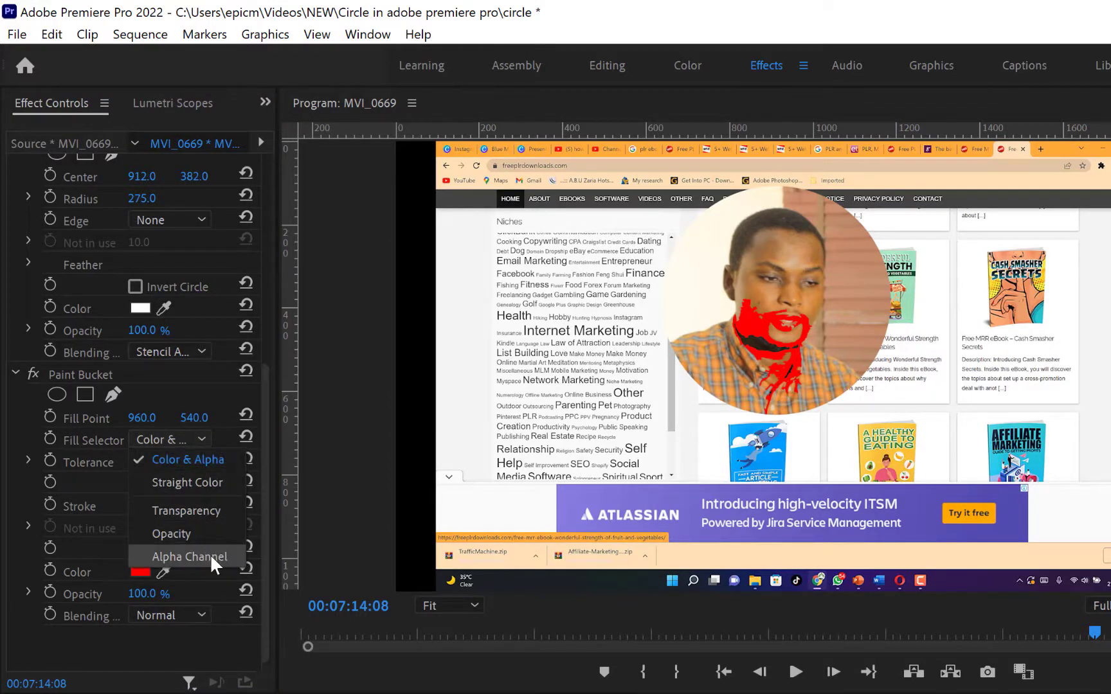
click(189, 557)
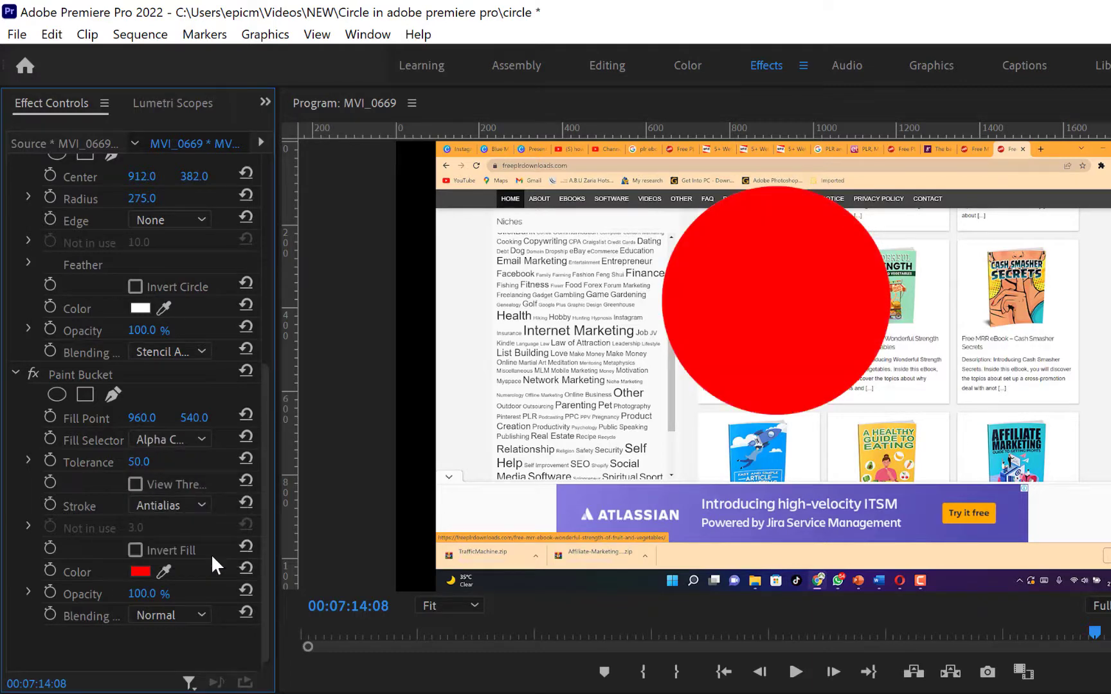
click(203, 503)
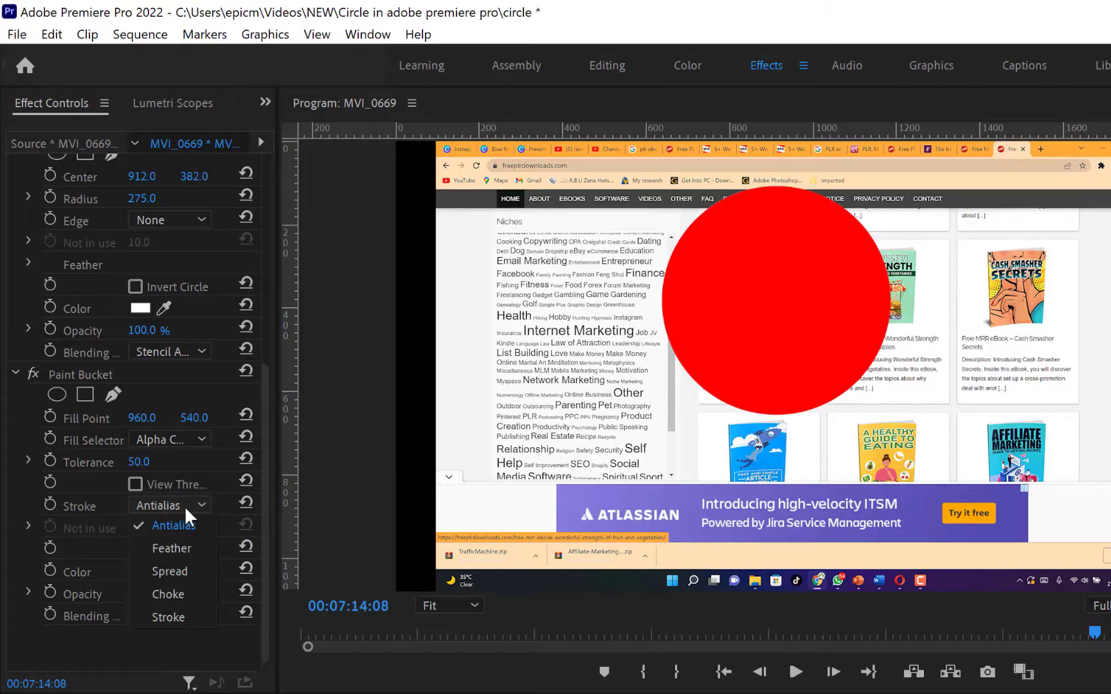
click(188, 616)
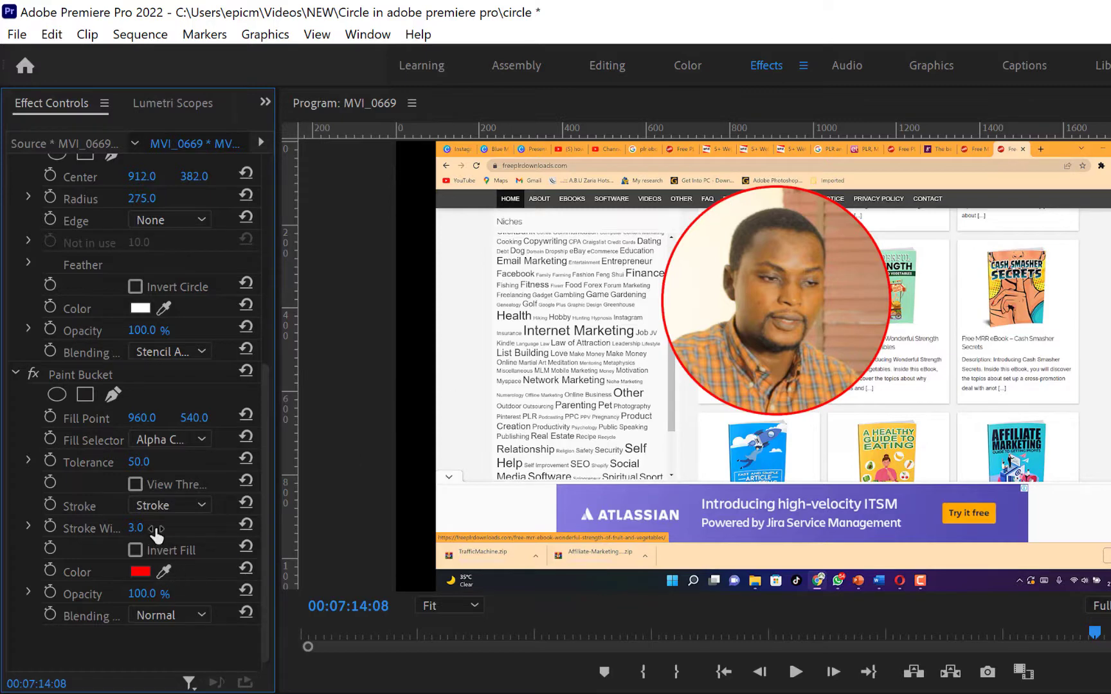
drag(156, 533, 191, 533)
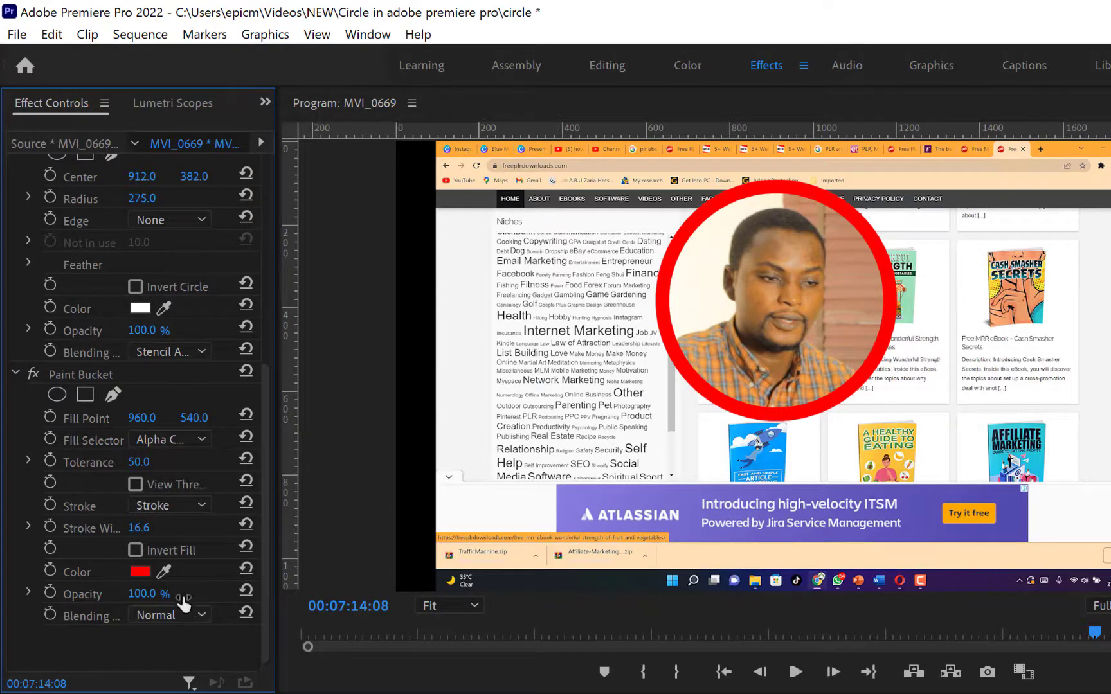
Pick a dark green for the Paint Bucket colour in the Color Picker and confirm it.
click(142, 569)
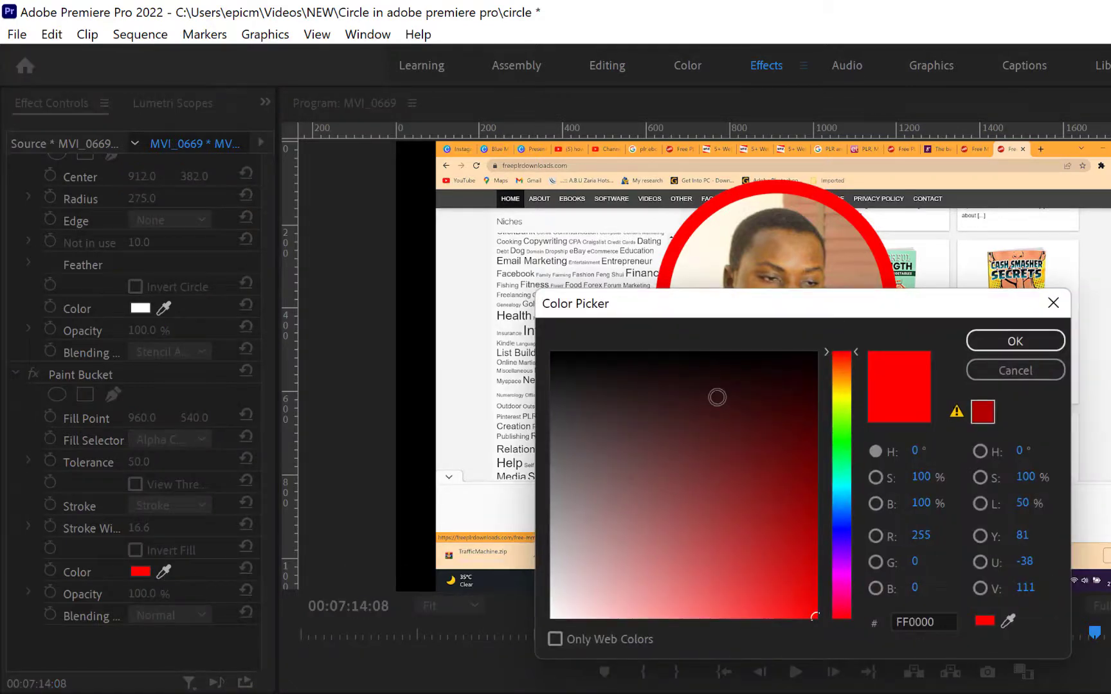
click(717, 395)
click(703, 507)
click(644, 614)
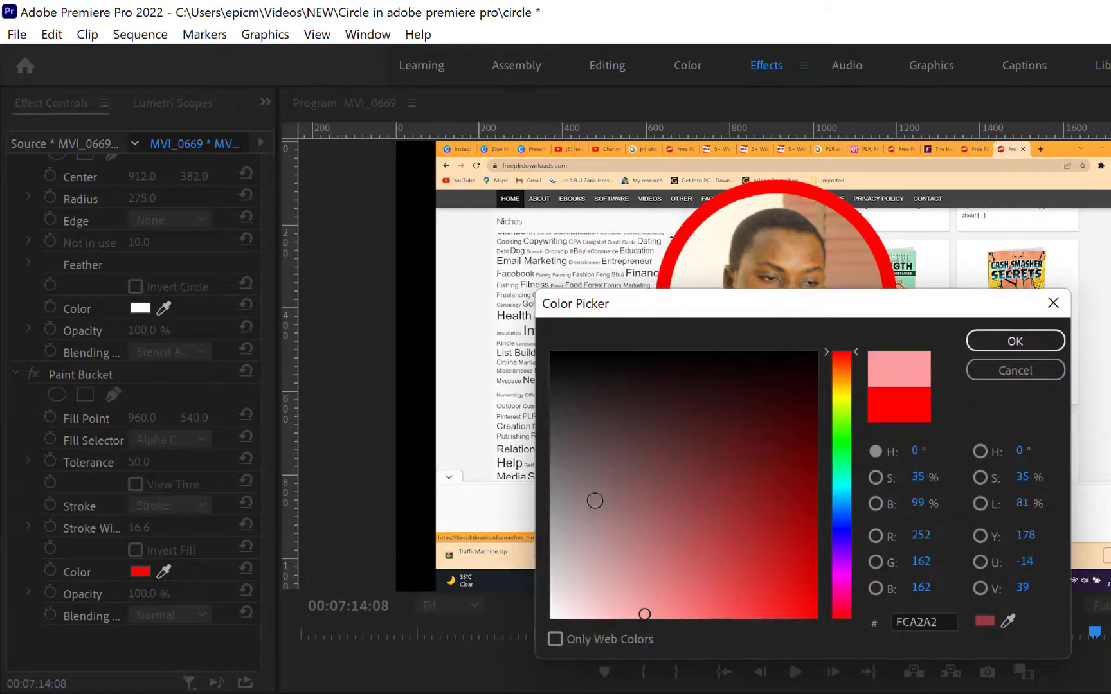
click(595, 500)
click(737, 502)
click(591, 428)
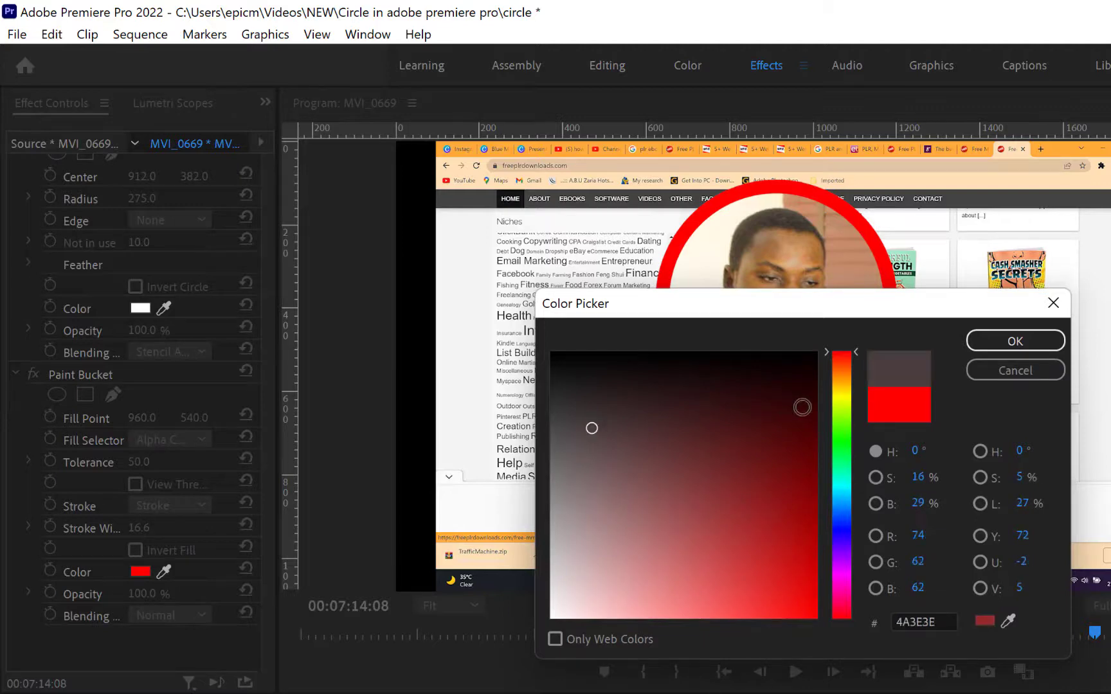
click(841, 426)
click(655, 524)
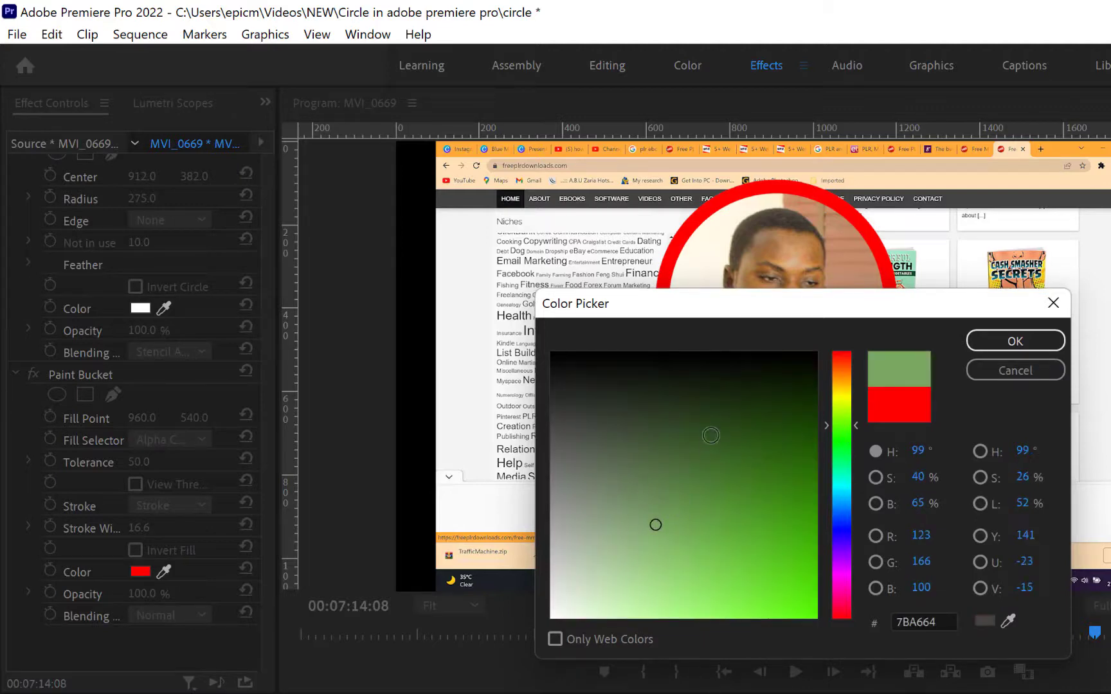
click(713, 411)
click(1013, 343)
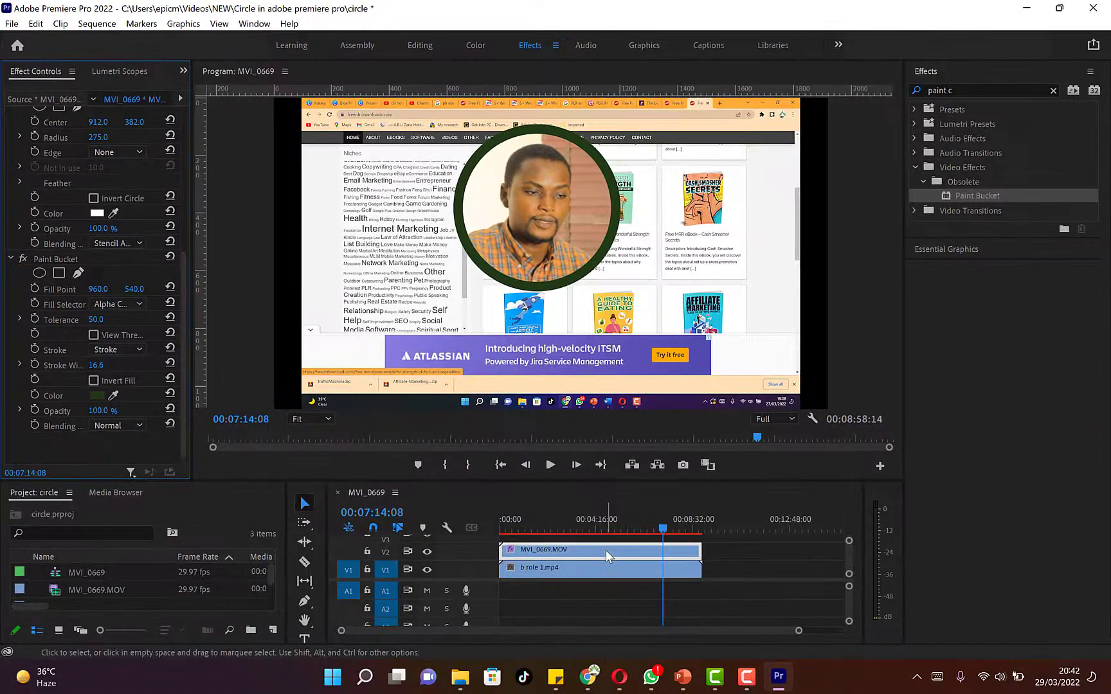
click(606, 551)
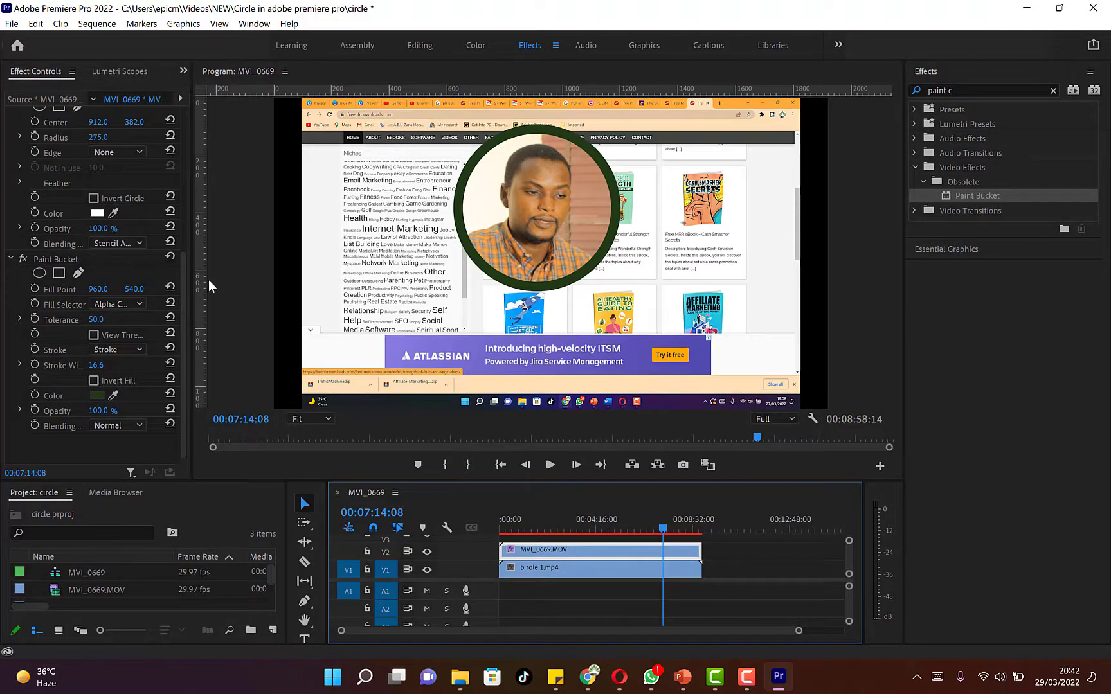
Scrub the clip's Motion Position to 1564, 888.
drag(184, 276, 183, 129)
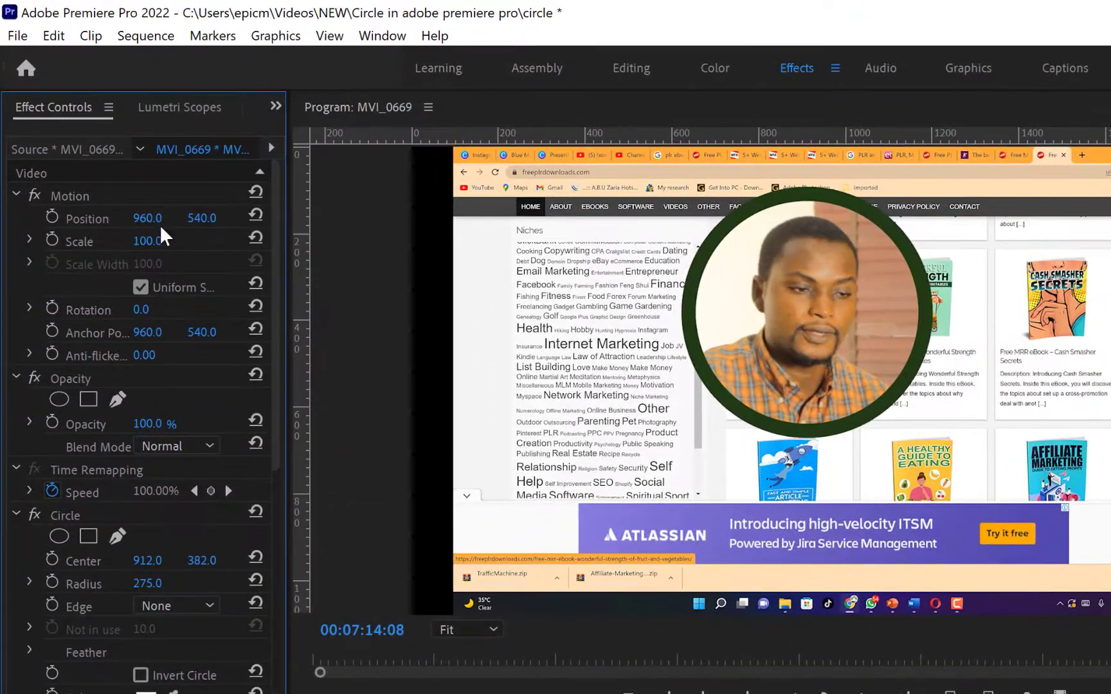
drag(147, 207, 595, 218)
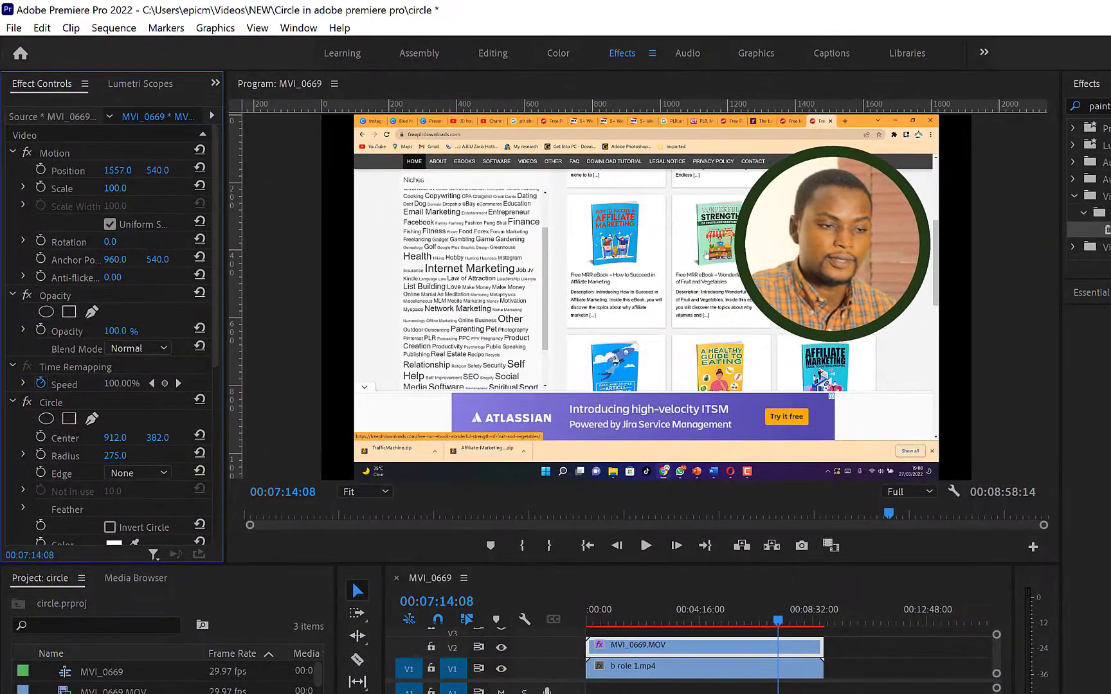
drag(118, 171, 381, 173)
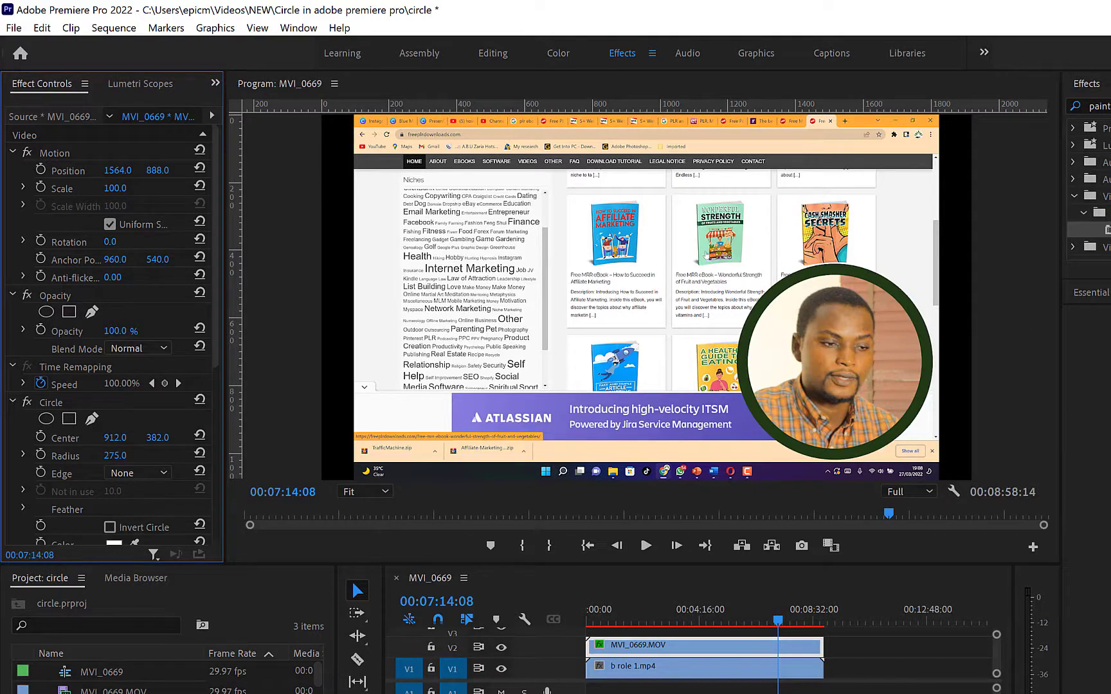
Search Effects for 'drop sh' and apply Drop Shadow to MVI_0669.MOV.
double_click(1103, 106)
text(d)
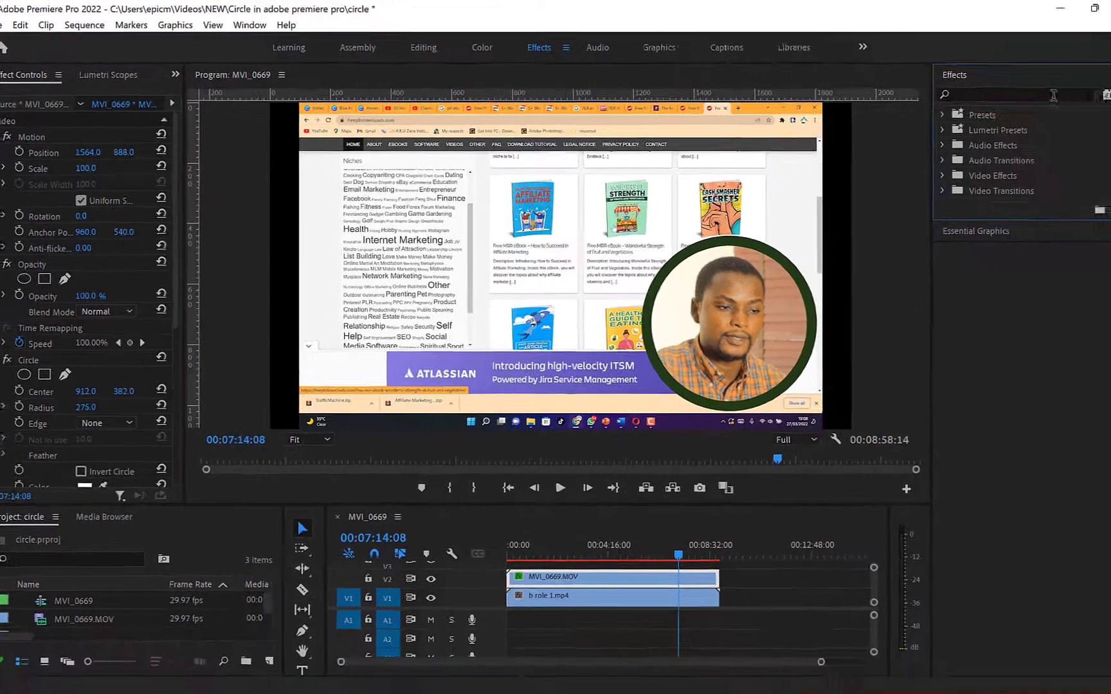
text(rop )
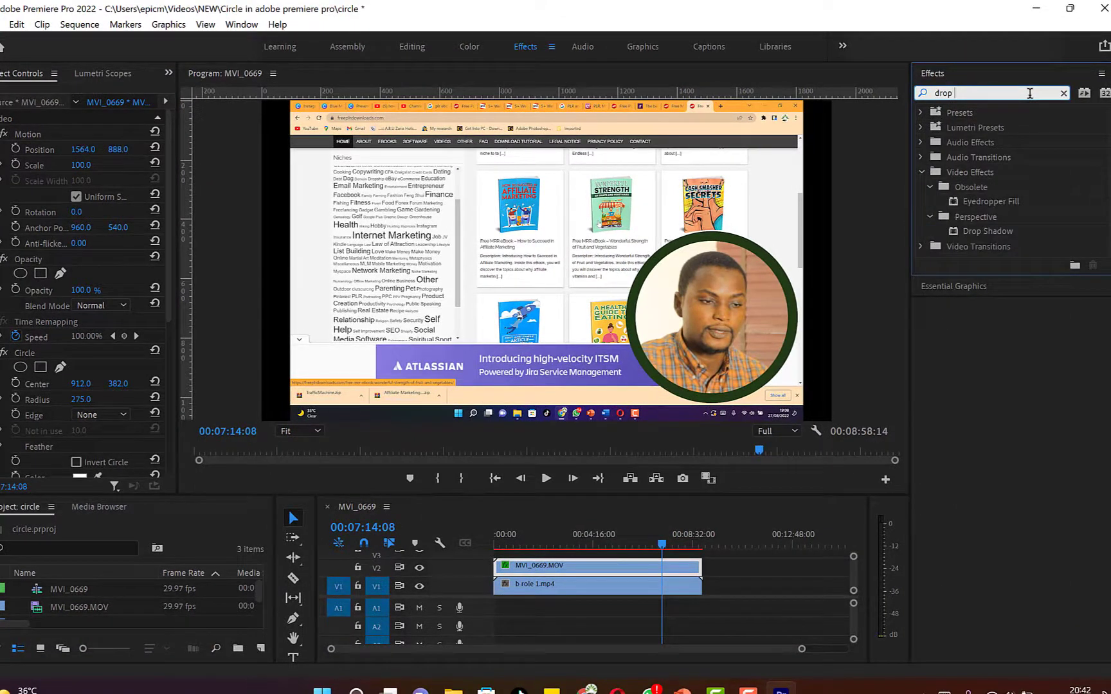
text(sh)
drag(985, 198, 593, 570)
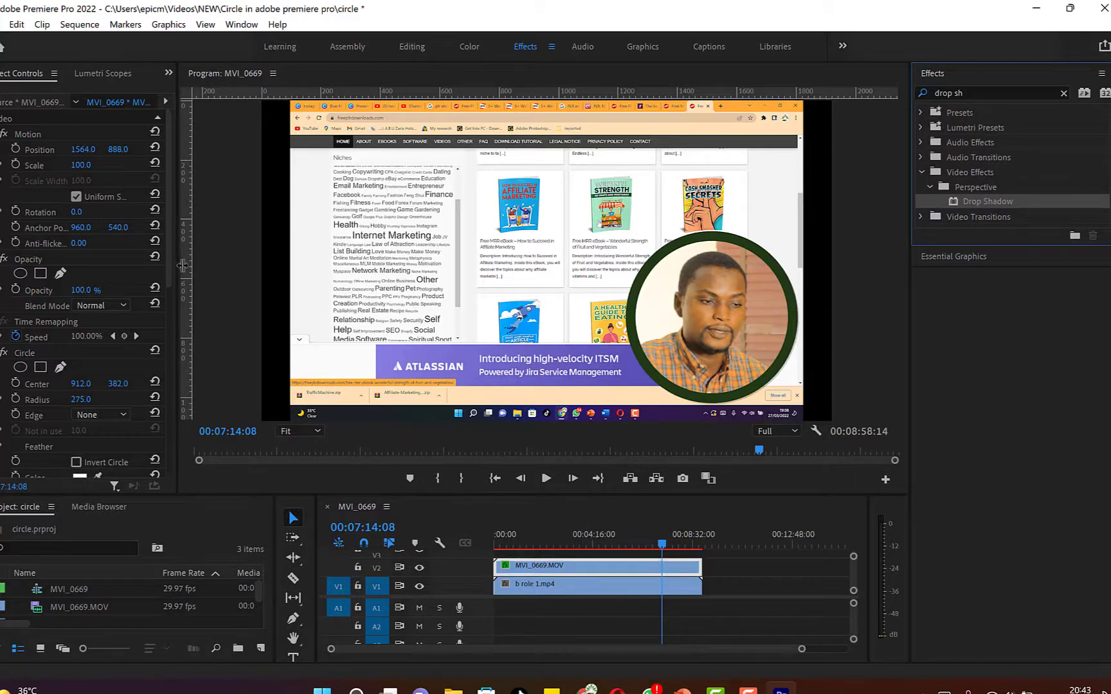
drag(171, 247, 161, 466)
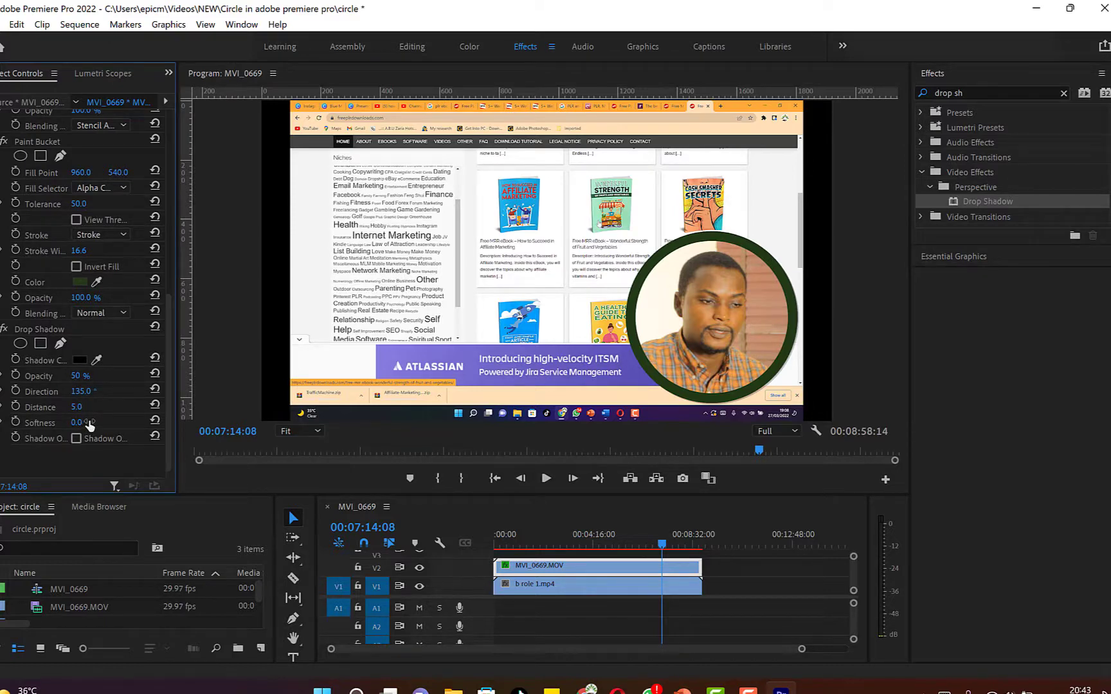
Scrub the drop shadow's distance to 21, softness back to 0, and opacity to 47%.
mouse_move(84, 407)
mouse_down()
mouse_move(109, 407)
mouse_move(95, 407)
mouse_up()
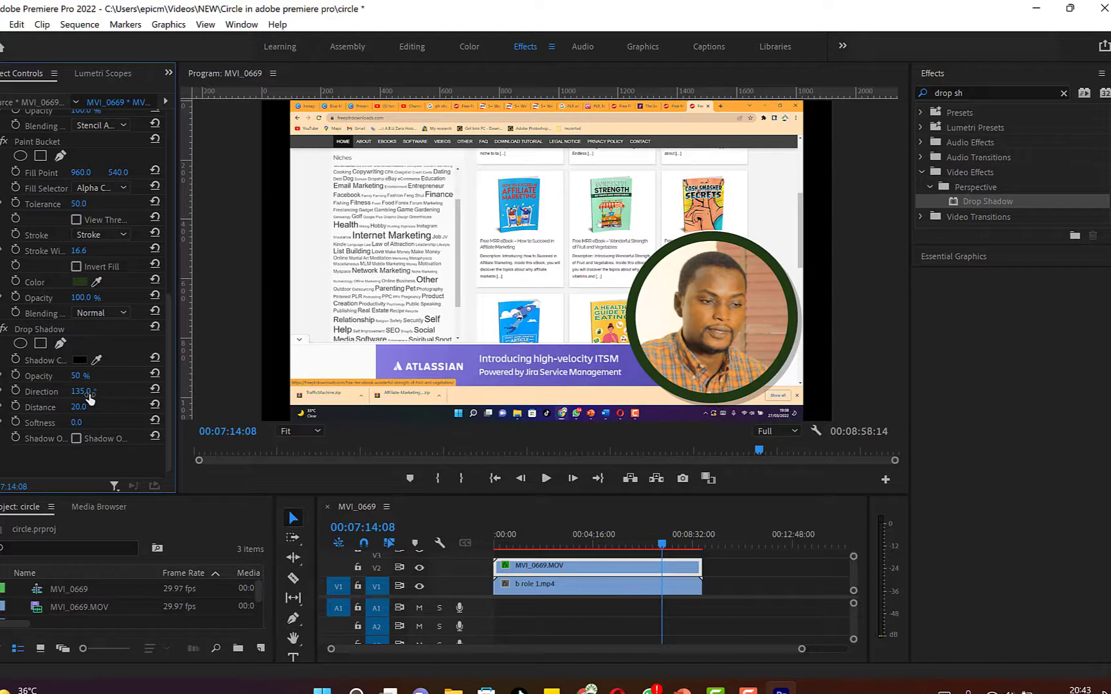
drag(91, 424, 134, 424)
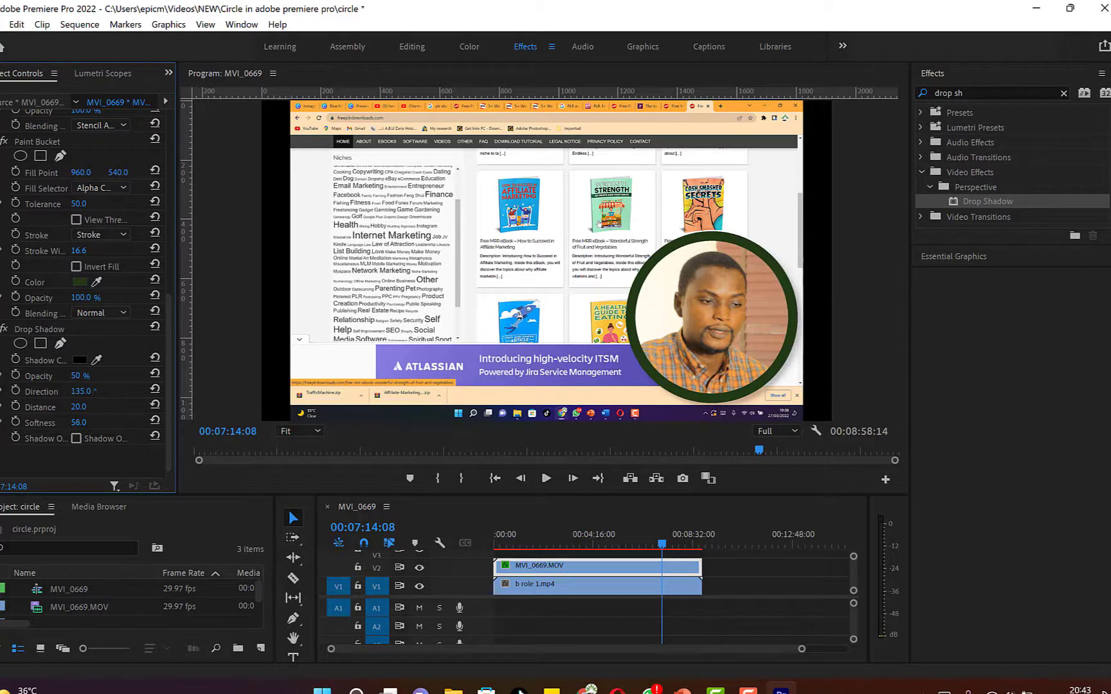
drag(90, 424, 70, 424)
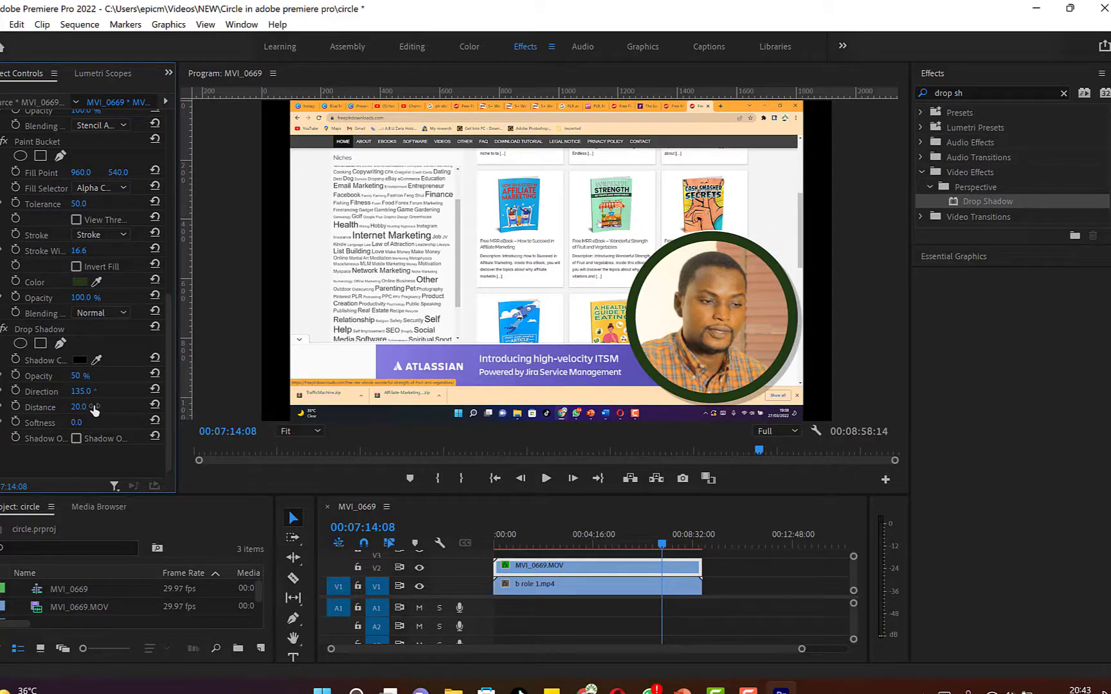
mouse_move(94, 410)
mouse_down()
mouse_move(117, 411)
mouse_move(95, 410)
mouse_up()
drag(97, 376, 31, 394)
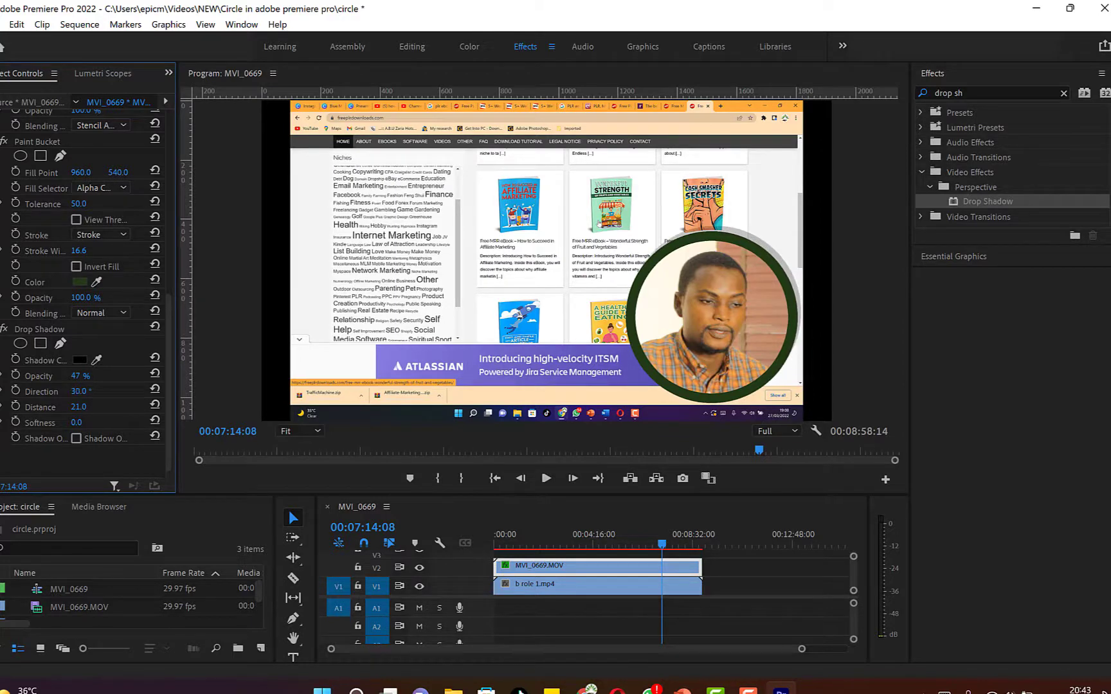